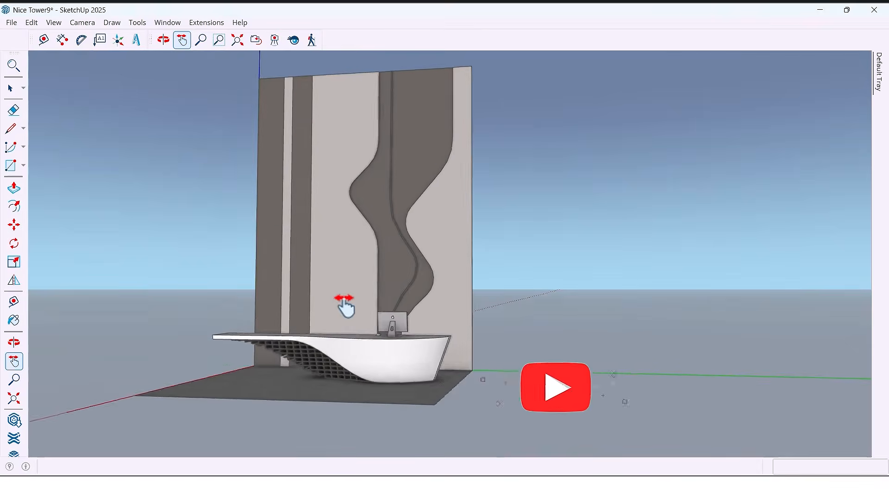
pyautogui.moveTo(385, 334); pyautogui.dragTo(432, 363, button='middle')
pyautogui.scroll(-2, 397, 329)
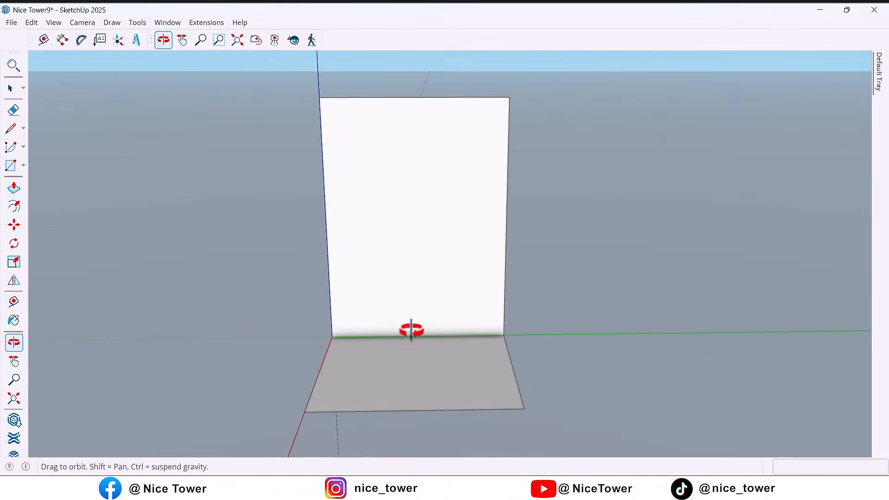
# Place a vertical guide on the wall, 400 mm in from its right edge.
pyautogui.click(44, 39)
pyautogui.scroll(2, 522, 255)
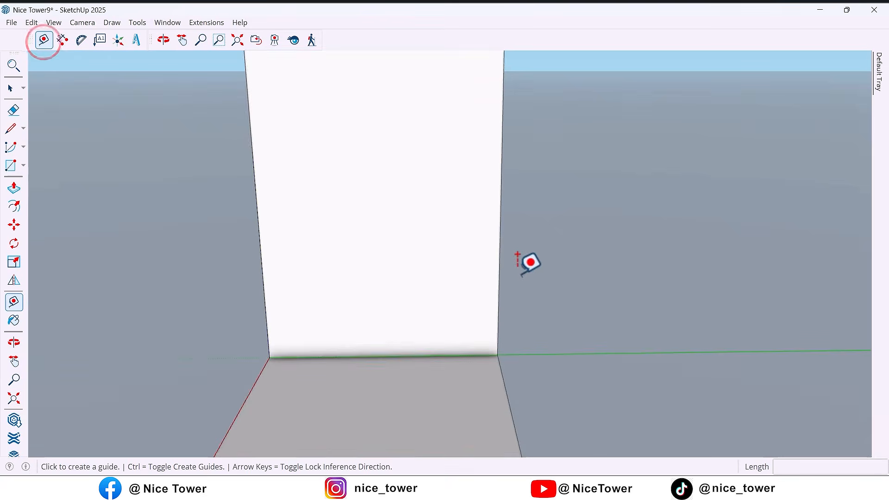
pyautogui.click(499, 253)
pyautogui.scroll(-2, 496, 257)
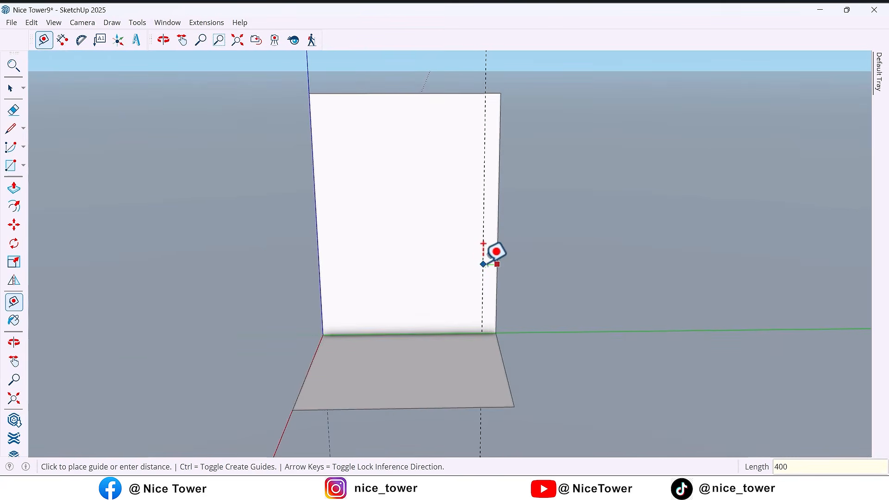
# Place two more vertical guides on the wall, each 1500 mm to the left of the previous one.
pyautogui.moveTo(483, 244); pyautogui.dragTo(474, 280, button='middle')
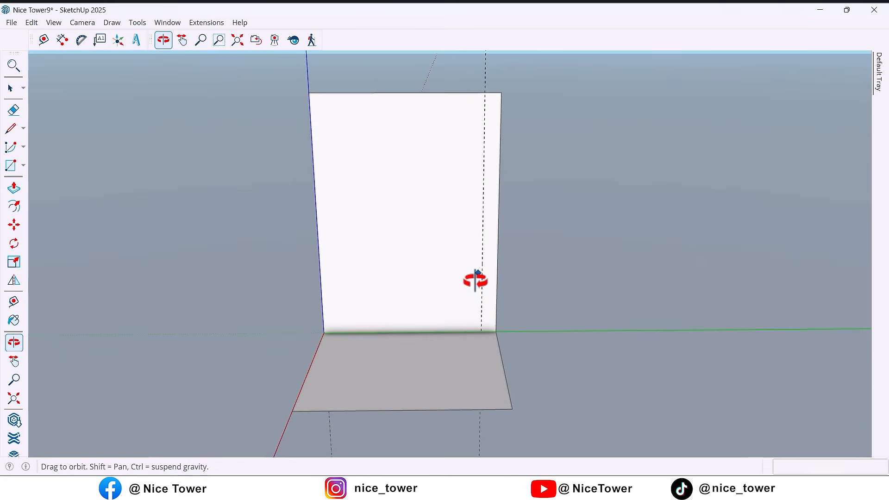
pyautogui.click(482, 250)
pyautogui.write('15')
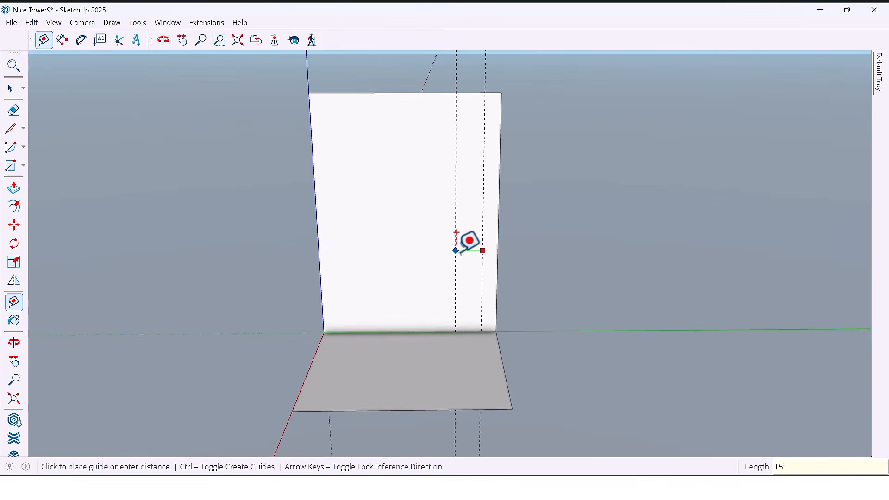
pyautogui.write('00')
pyautogui.press('Return')
pyautogui.click(426, 227)
pyautogui.write('1500')
pyautogui.press('Return')
# Place a horizontal guide 1000 mm above the wall's base and another 800 mm above it.
pyautogui.moveTo(408, 250); pyautogui.dragTo(477, 313, button='middle')
pyautogui.click(474, 375)
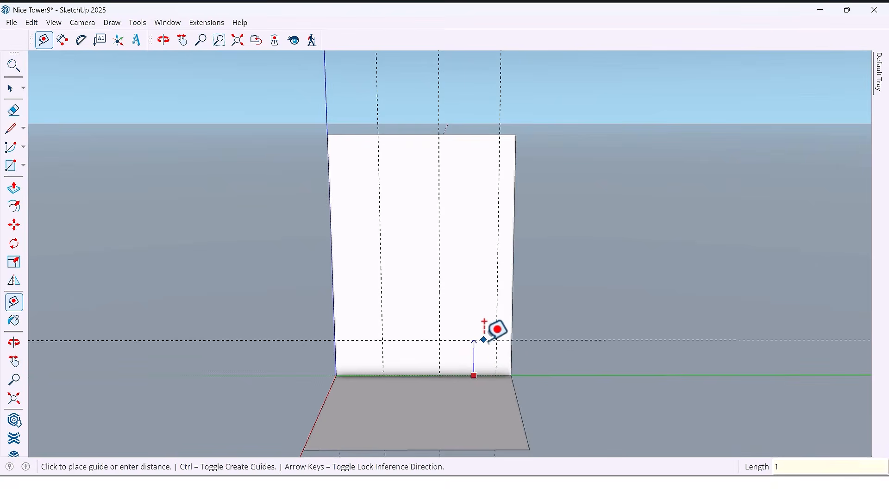
pyautogui.press('Return')
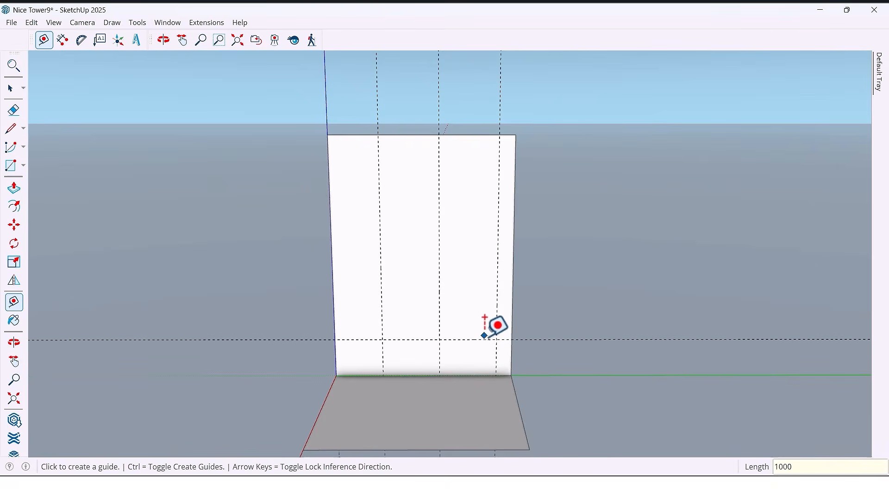
pyautogui.click(483, 339)
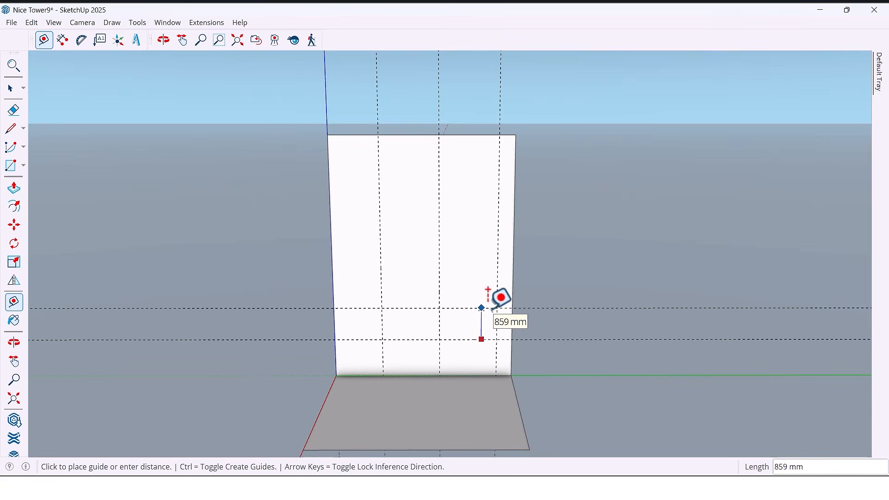
pyautogui.write('800')
pyautogui.press('Return')
# Place two more horizontal guides higher on the wall, each 1300 mm above the previous one.
pyautogui.click(465, 310)
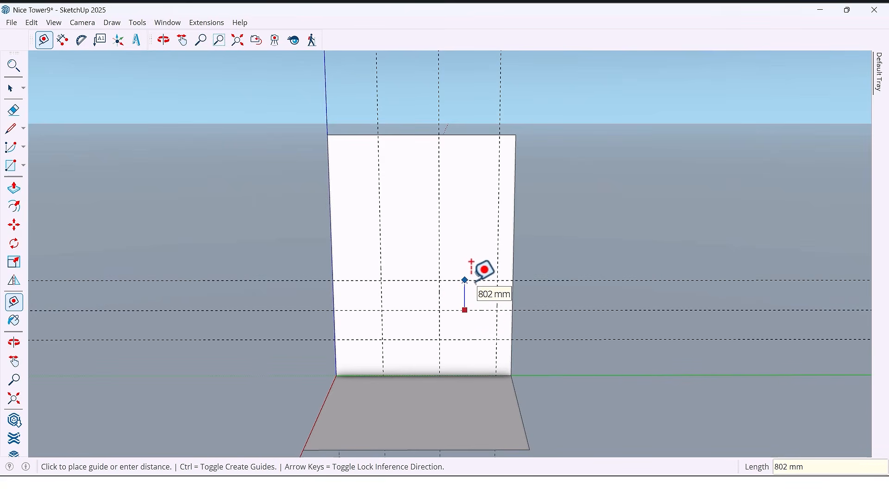
pyautogui.write('1300')
pyautogui.press('Return')
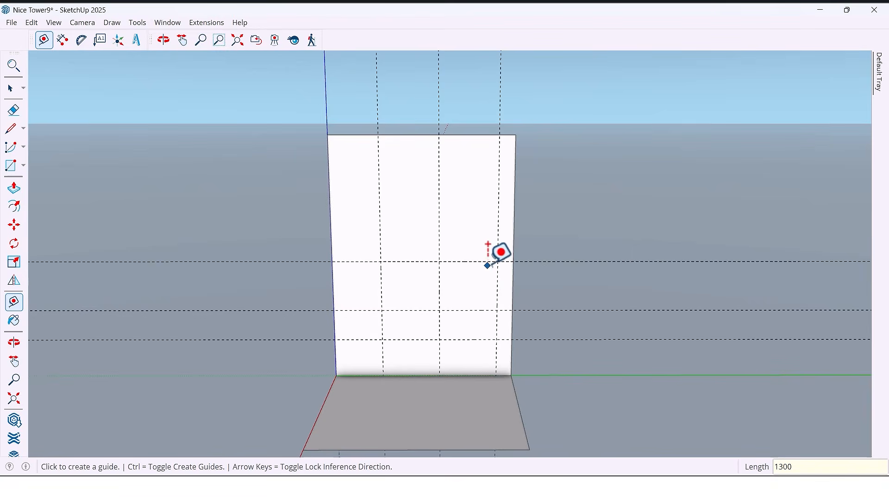
pyautogui.click(488, 262)
pyautogui.write('1')
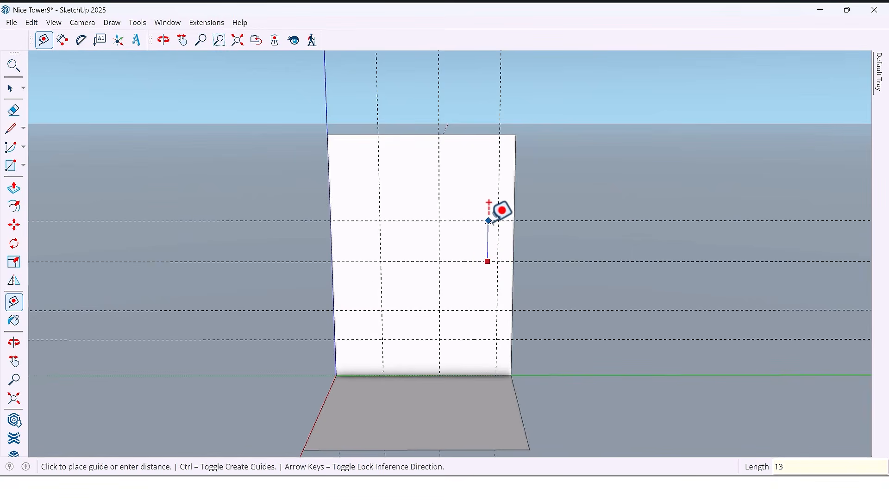
pyautogui.press('Return')
# Draw three vertical lines along the vertical guides, each from the wall's top edge down to its base.
pyautogui.moveTo(513, 311)
pyautogui.mouseDown(button='middle')
pyautogui.moveTo(495, 307)
pyautogui.moveTo(504, 310)
pyautogui.mouseUp(button='middle')
pyautogui.press('l')
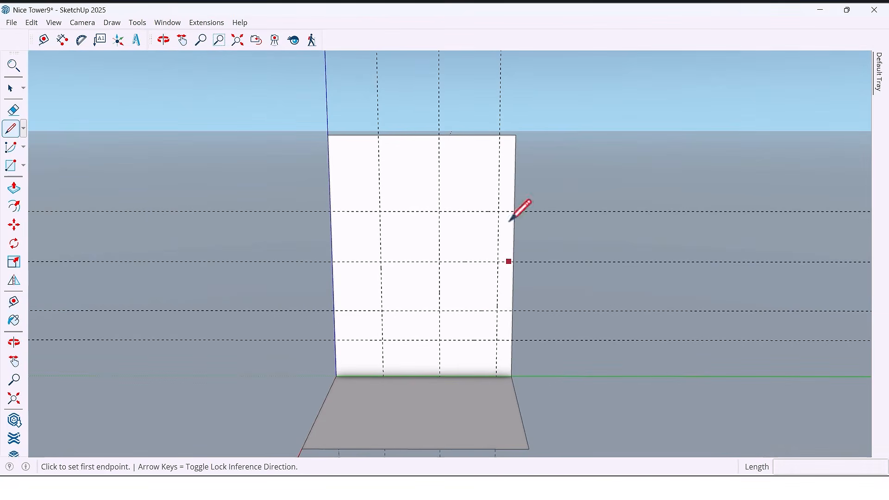
pyautogui.click(503, 134)
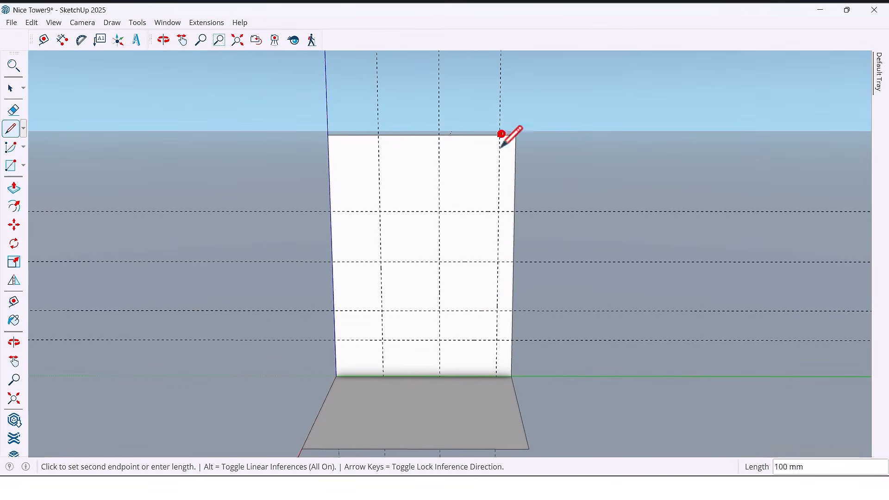
pyautogui.click(496, 376)
pyautogui.click(439, 135)
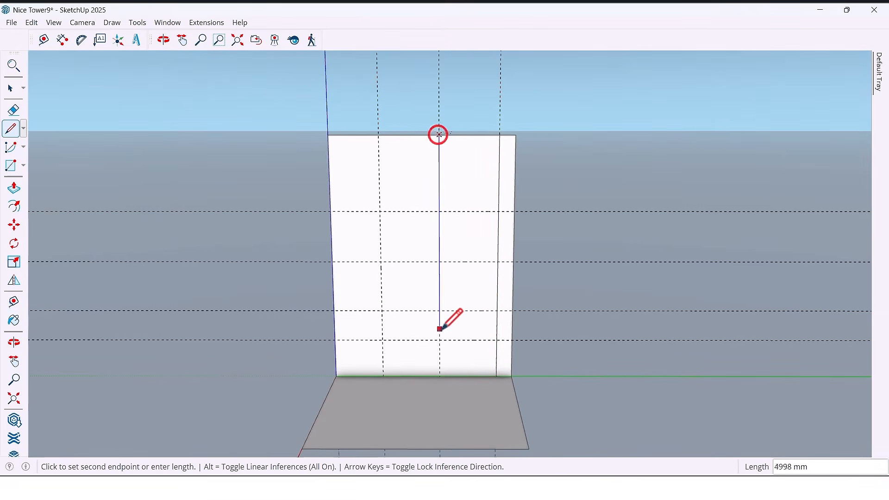
pyautogui.click(440, 376)
pyautogui.click(379, 134)
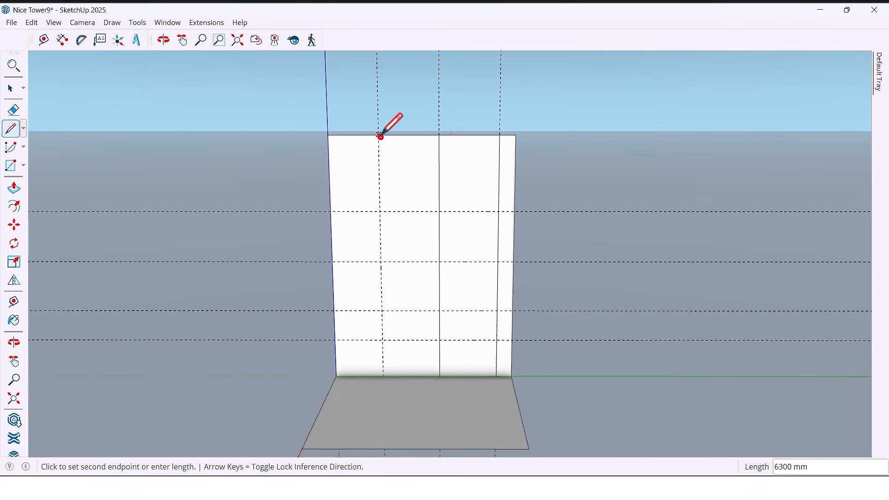
pyautogui.click(383, 376)
# Place a vertical guide 400 mm to the right of the wall's middle line and another one farther right, before the rightmost line.
pyautogui.moveTo(391, 369)
pyautogui.mouseDown(button='middle')
pyautogui.moveTo(454, 377)
pyautogui.moveTo(435, 377)
pyautogui.mouseUp(button='middle')
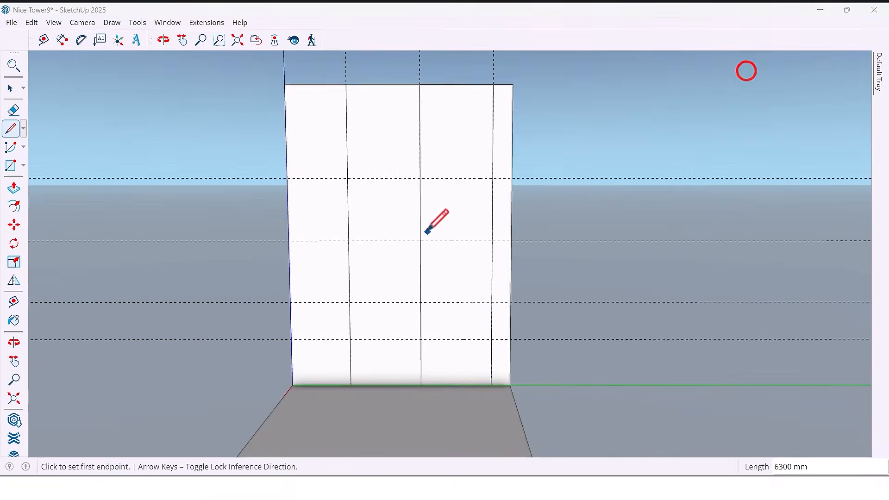
pyautogui.moveTo(425, 235)
pyautogui.mouseDown(button='middle')
pyautogui.moveTo(413, 233)
pyautogui.moveTo(429, 237)
pyautogui.moveTo(433, 227)
pyautogui.mouseUp(button='middle')
pyautogui.click(419, 141)
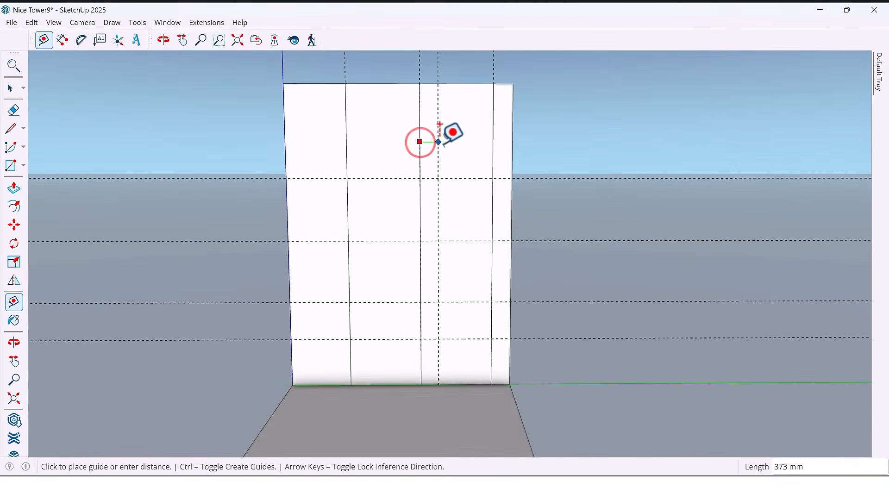
pyautogui.write('400')
pyautogui.press('Return')
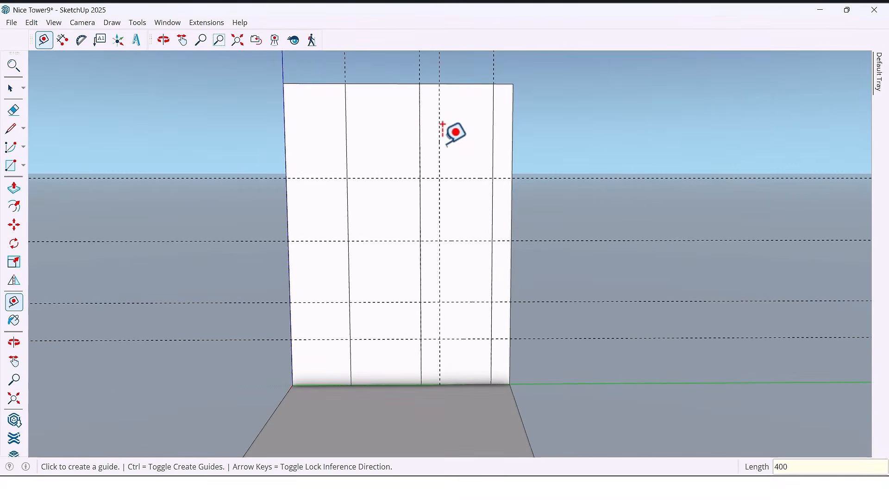
pyautogui.click(440, 161)
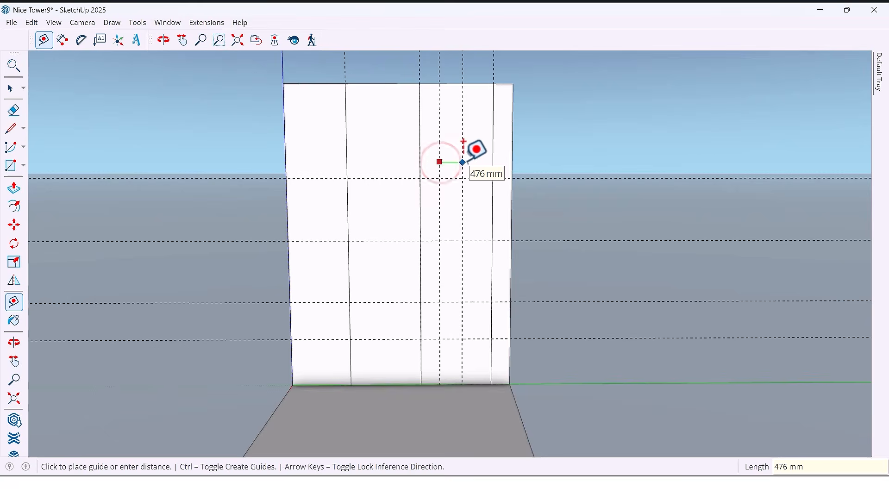
pyautogui.press('Return')
# Draw a zigzag line through the guide intersections from the rightmost vertical line down to the wall's base, ending with a 1000 mm vertical segment.
pyautogui.moveTo(437, 166); pyautogui.dragTo(404, 190, button='middle')
pyautogui.scroll(-2, 425, 187)
pyautogui.press('l')
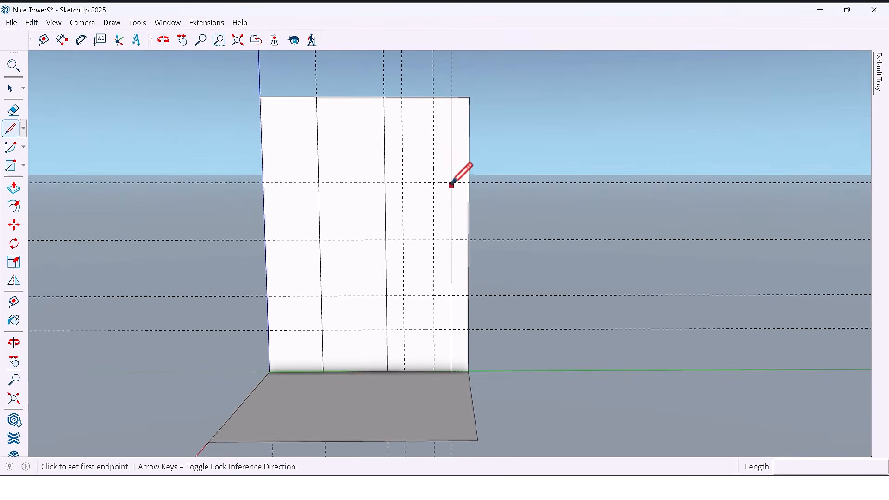
pyautogui.click(451, 182)
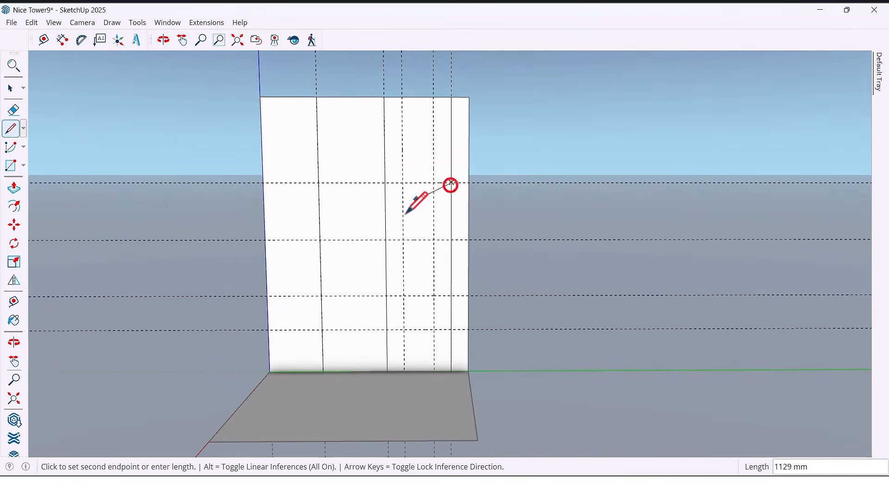
pyautogui.click(403, 239)
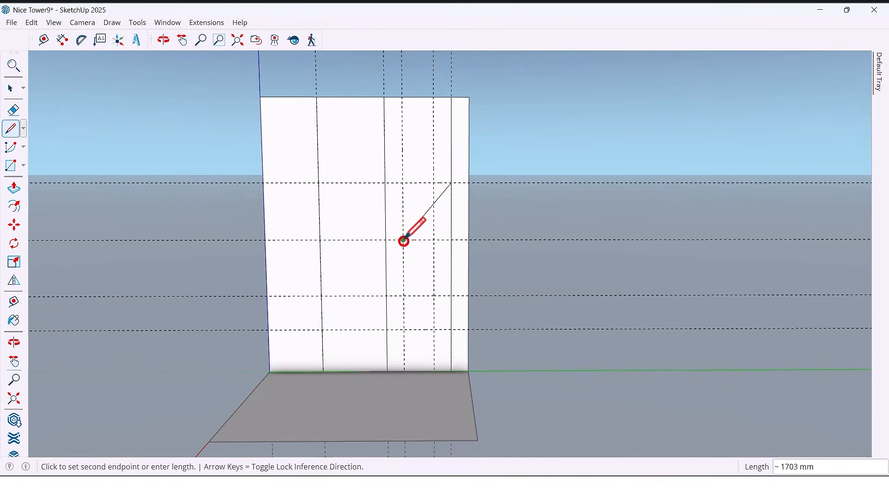
pyautogui.click(435, 295)
pyautogui.click(404, 329)
pyautogui.click(404, 370)
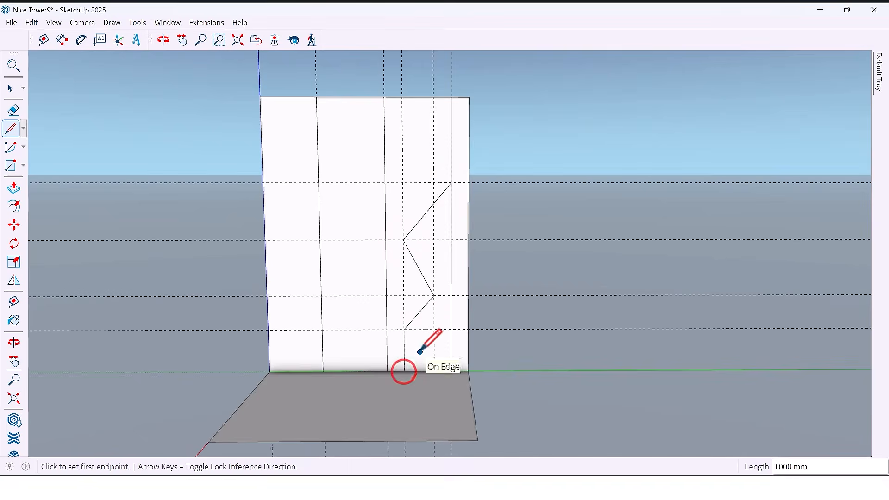
# Erase the guides around the zigzag and the part of the rightmost vertical line below the zigzag's start.
pyautogui.press('e')
pyautogui.moveTo(410, 157); pyautogui.dragTo(436, 159)
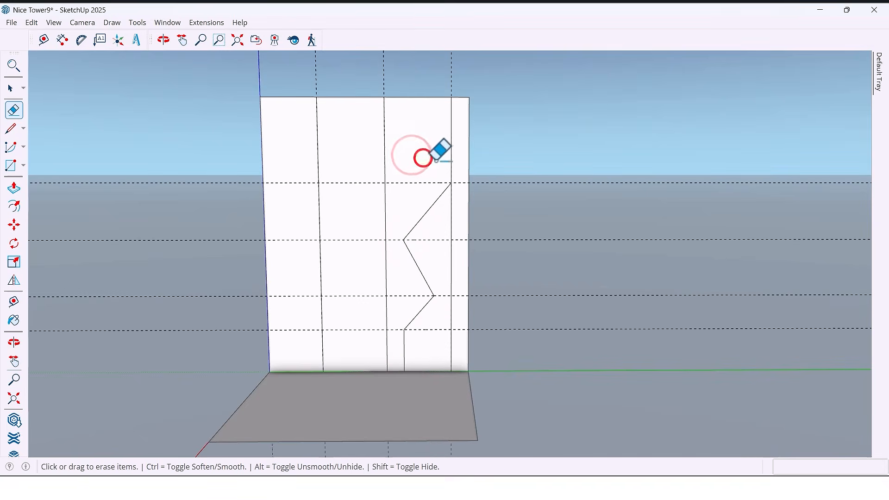
pyautogui.moveTo(420, 279); pyautogui.dragTo(423, 287, button='middle')
pyautogui.click(437, 246)
pyautogui.click(413, 183)
pyautogui.click(407, 289)
pyautogui.click(429, 325)
pyautogui.click(451, 263)
# Select all edges of the zigzag profile and convert them to Polyline Arc Corners with a 400 mm offset.
pyautogui.press('space')
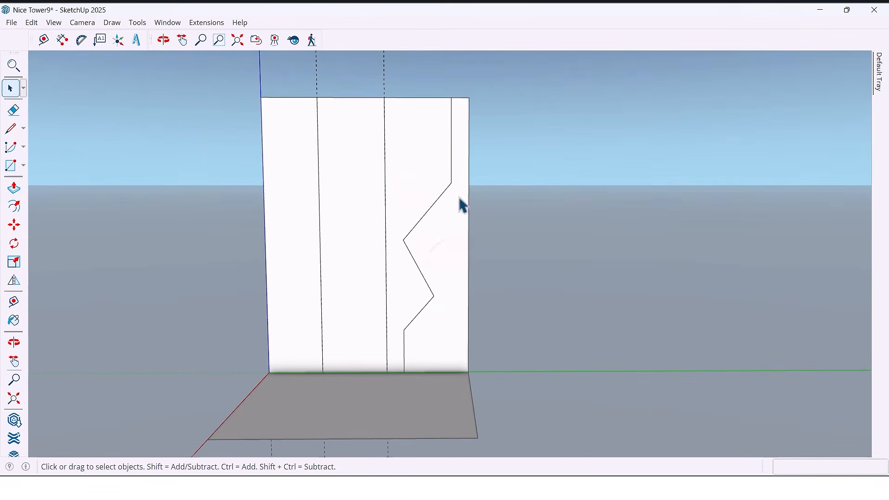
pyautogui.keyDown('shift'); pyautogui.click(441, 197); pyautogui.keyUp('shift')
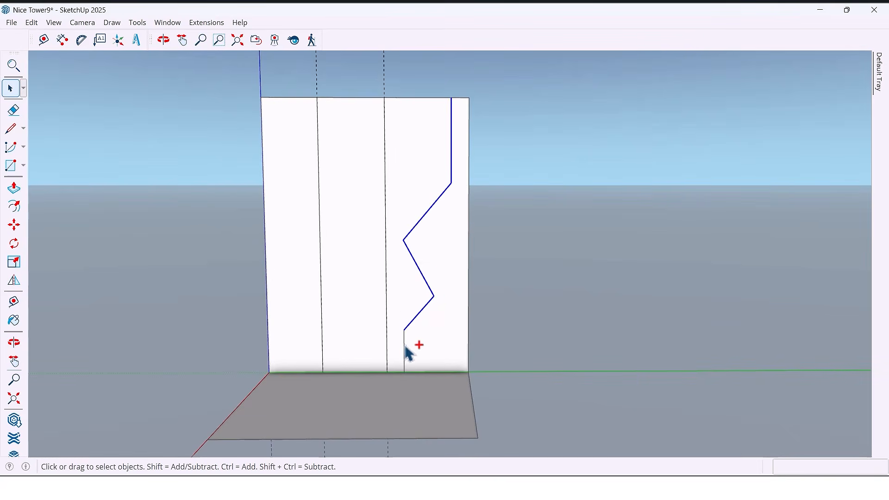
pyautogui.rightClick(425, 222)
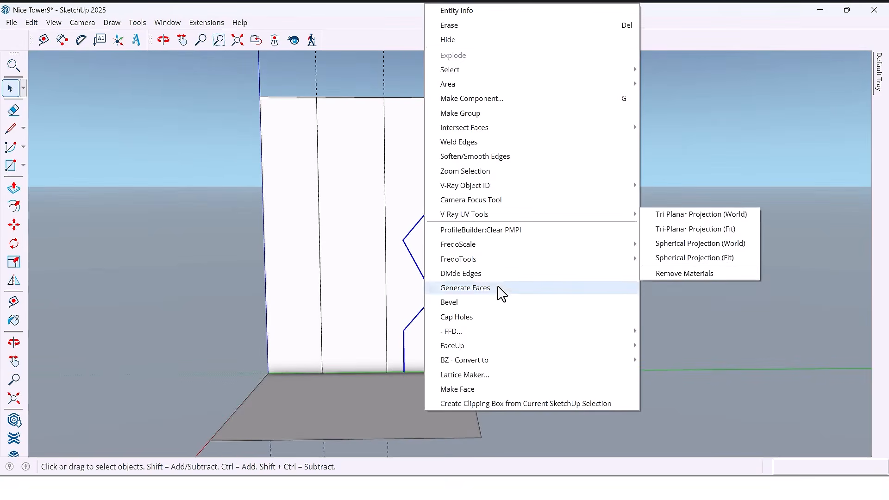
pyautogui.moveTo(502, 361)
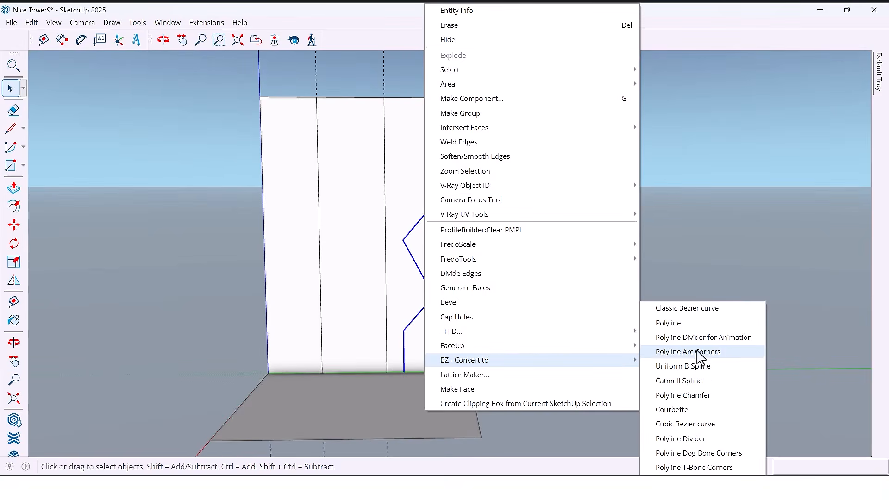
pyautogui.click(741, 352)
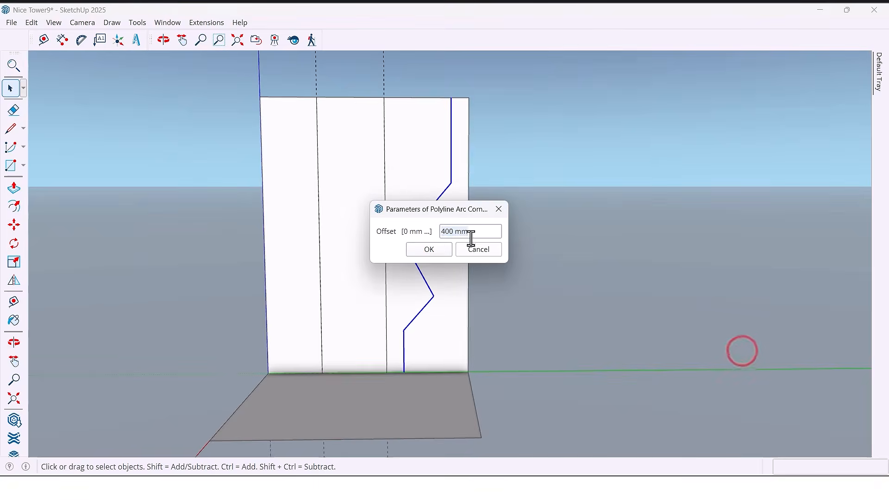
pyautogui.moveTo(453, 232); pyautogui.dragTo(440, 234)
pyautogui.click(430, 250)
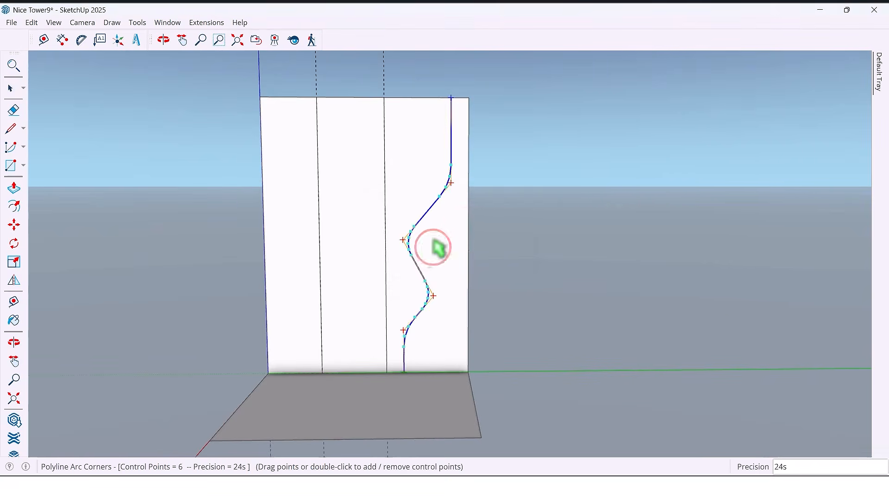
# Nudge the uppermost corner control point of the rounded profile to fine-tune its upper bend.
pyautogui.scroll(5, 449, 237)
pyautogui.scroll(-5, 451, 238)
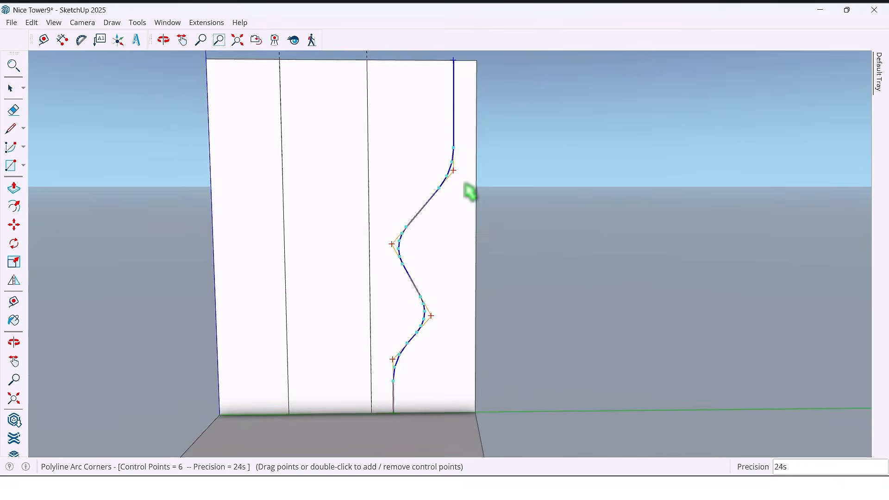
pyautogui.scroll(6, 469, 185)
pyautogui.moveTo(442, 168); pyautogui.dragTo(448, 169)
pyautogui.scroll(-1, 448, 169)
pyautogui.scroll(-4, 449, 169)
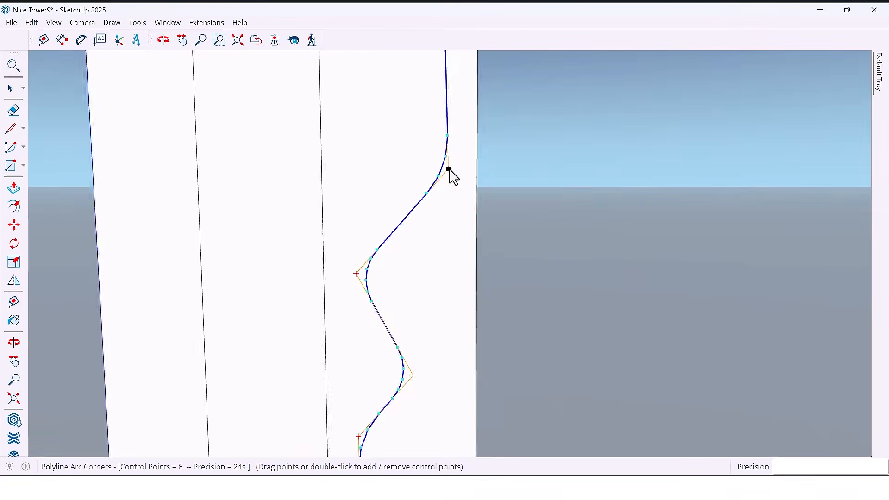
pyautogui.scroll(3, 466, 198)
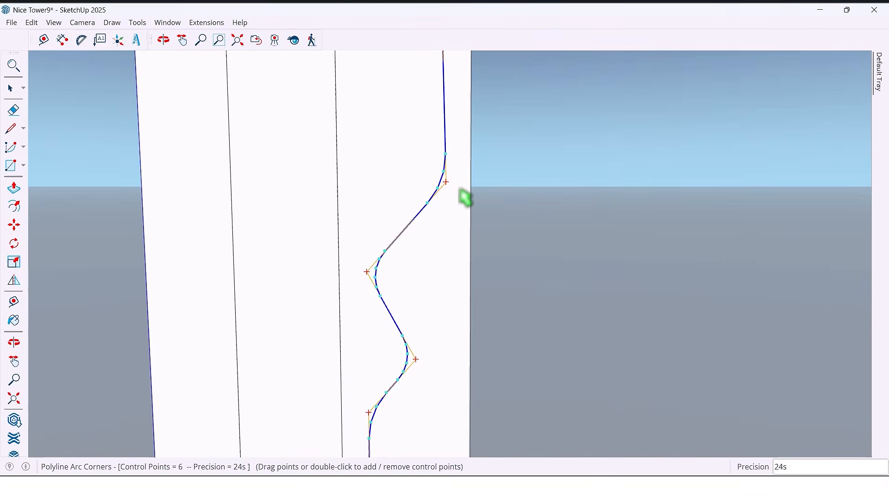
pyautogui.scroll(-2, 466, 198)
pyautogui.moveTo(464, 197); pyautogui.dragTo(461, 240, button='middle')
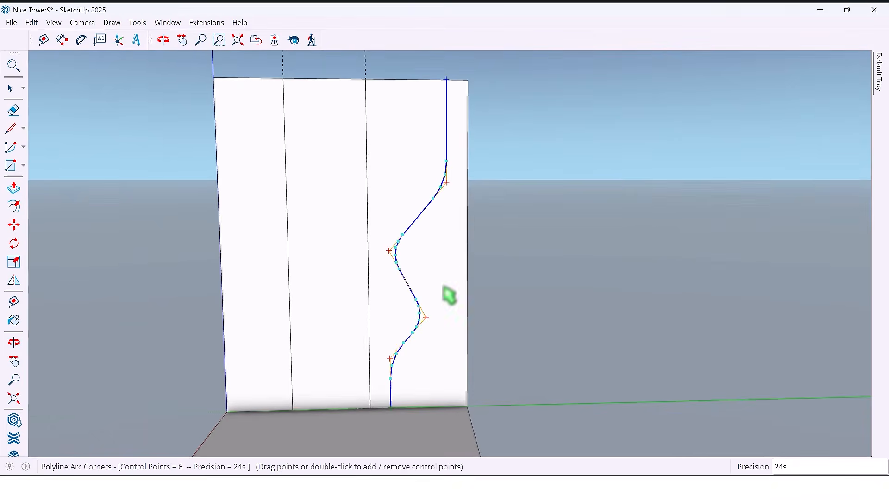
# Shift the second corner control point of the rounded profile by about 43 mm and finish the curve.
pyautogui.moveTo(397, 248); pyautogui.dragTo(396, 249)
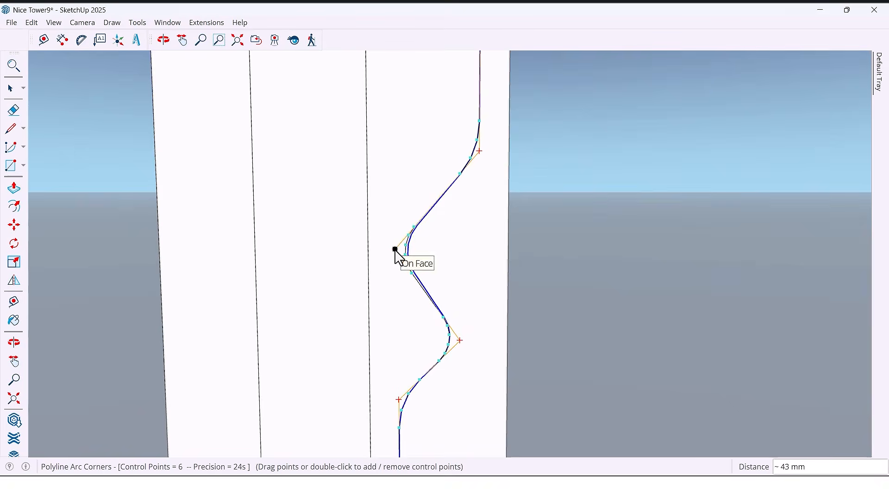
pyautogui.scroll(-1, 410, 249)
pyautogui.scroll(-2, 416, 257)
pyautogui.moveTo(416, 258); pyautogui.dragTo(425, 278, button='middle')
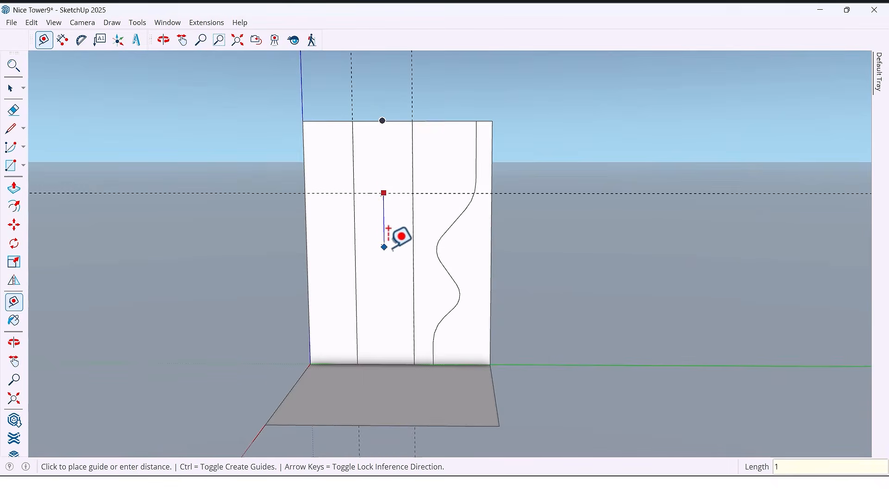
# Place a horizontal guide across the wall, 1700 mm below the upper horizontal guide.
pyautogui.write('0')
pyautogui.press('Return')
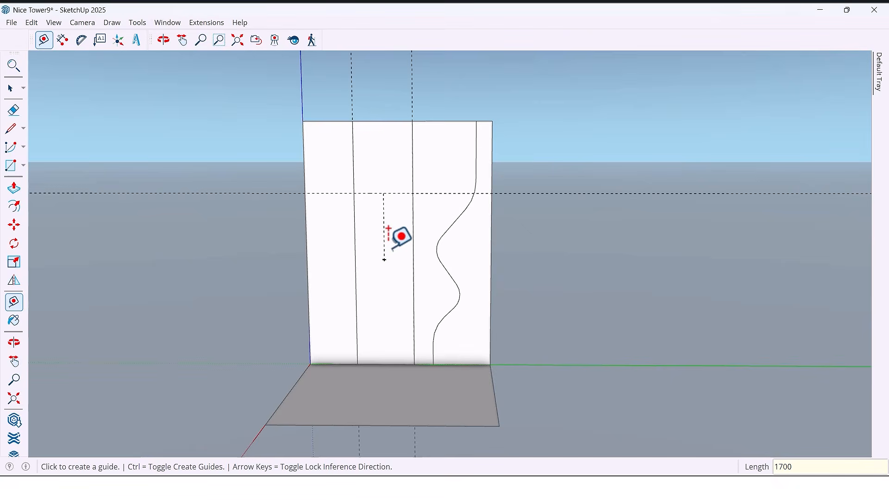
pyautogui.click(394, 193)
pyautogui.write('1')
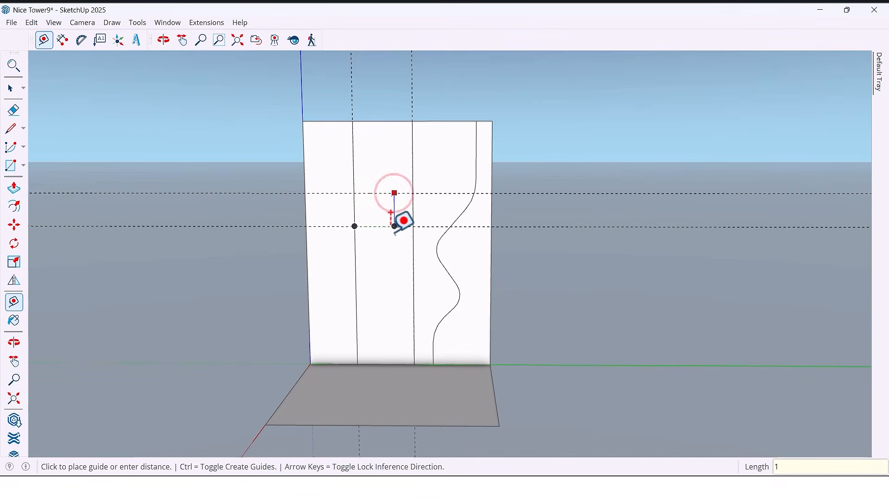
pyautogui.write('700')
pyautogui.press('Return')
# Place a vertical guide 700 mm to the left of the wall's middle line and a horizontal guide 800 mm below the upper one.
pyautogui.moveTo(389, 223); pyautogui.dragTo(424, 191, button='middle')
pyautogui.click(415, 191)
pyautogui.write('700')
pyautogui.press('Return')
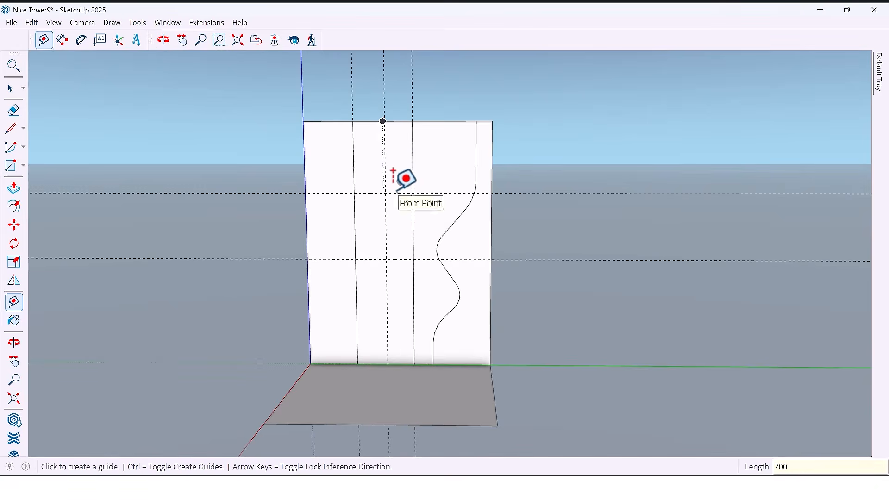
pyautogui.click(393, 194)
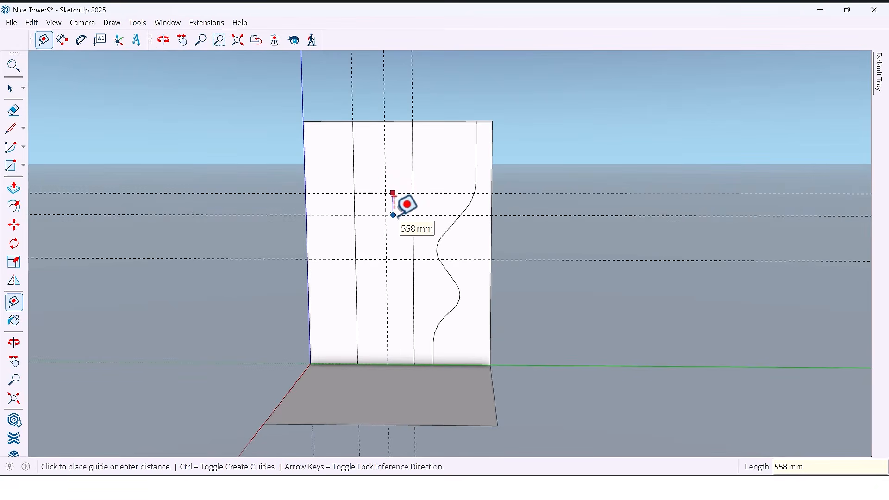
pyautogui.write('800')
pyautogui.press('Return')
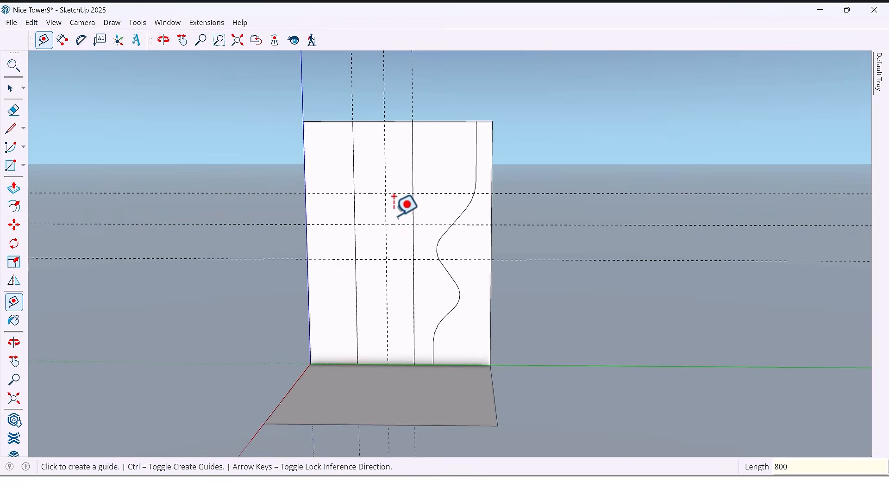
# Draw a V-shaped line from the middle line through the guide intersection on its left and back to the middle line at the lowest guide.
pyautogui.moveTo(409, 234); pyautogui.dragTo(409, 231, button='middle')
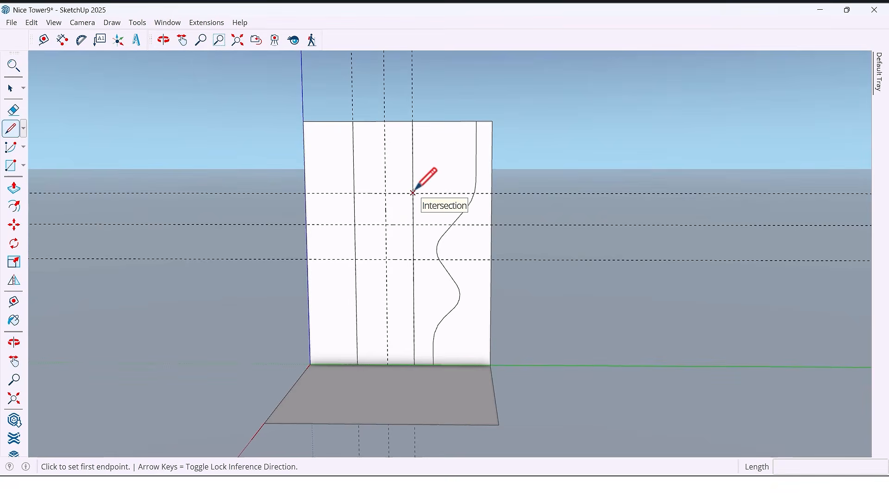
pyautogui.click(413, 193)
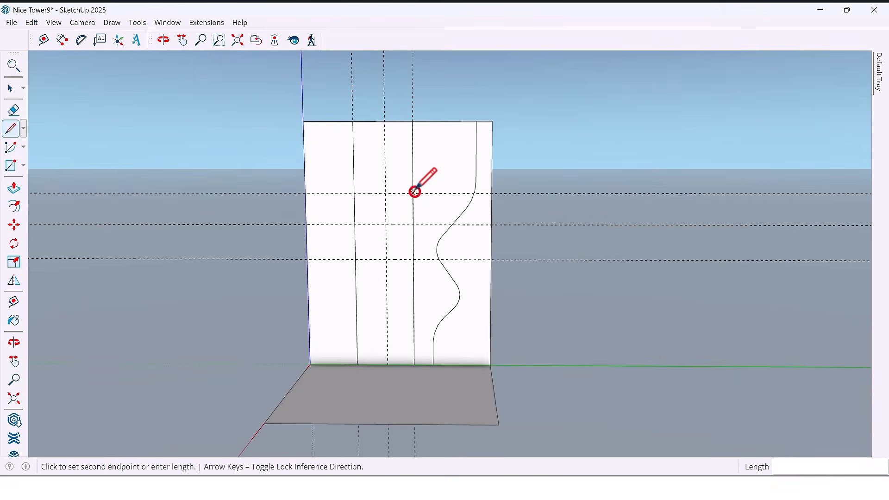
pyautogui.click(386, 224)
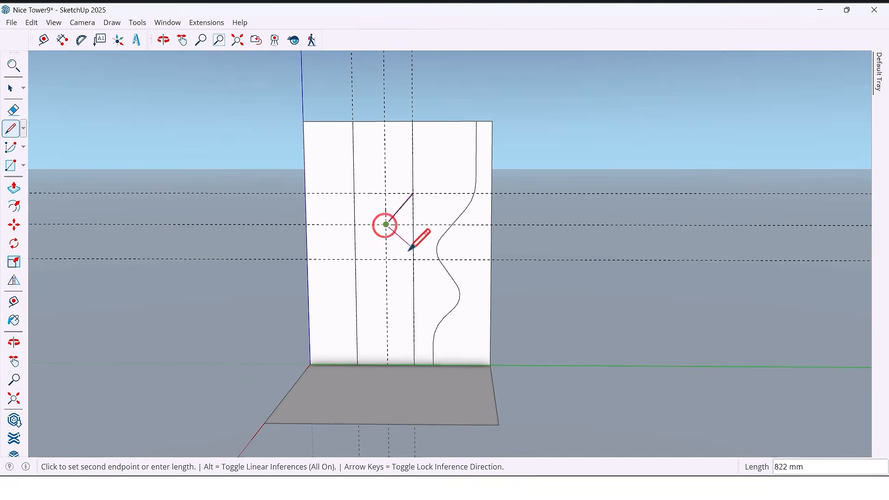
pyautogui.click(414, 259)
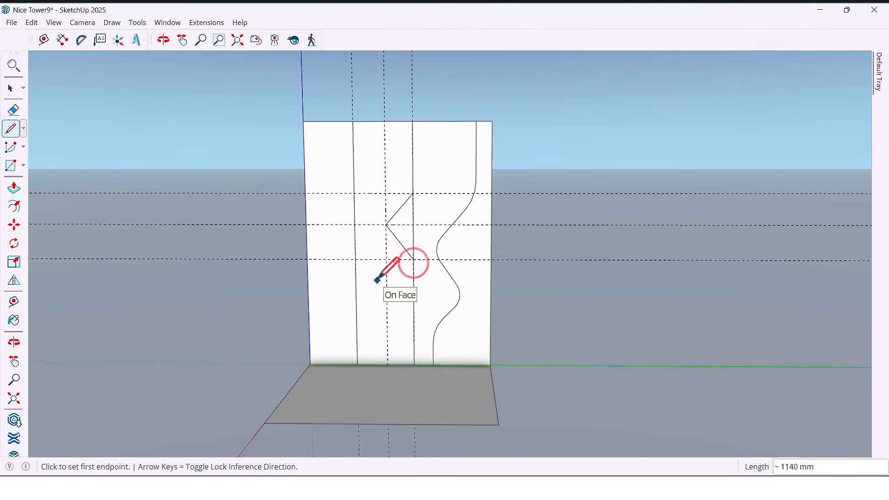
# Erase the guides around the V-shaped line and the segment of the middle line between its two ends.
pyautogui.press('e')
pyautogui.moveTo(391, 170)
pyautogui.mouseDown()
pyautogui.moveTo(373, 207)
pyautogui.moveTo(371, 190)
pyautogui.mouseUp()
pyautogui.click(388, 260)
pyautogui.click(415, 228)
# Select all edges of the middle profile and convert them to Polyline Arc Corners with a 300 mm offset.
pyautogui.press('space')
pyautogui.click(403, 205)
pyautogui.keyDown('ctrl'); pyautogui.click(415, 266); pyautogui.keyUp('ctrl')
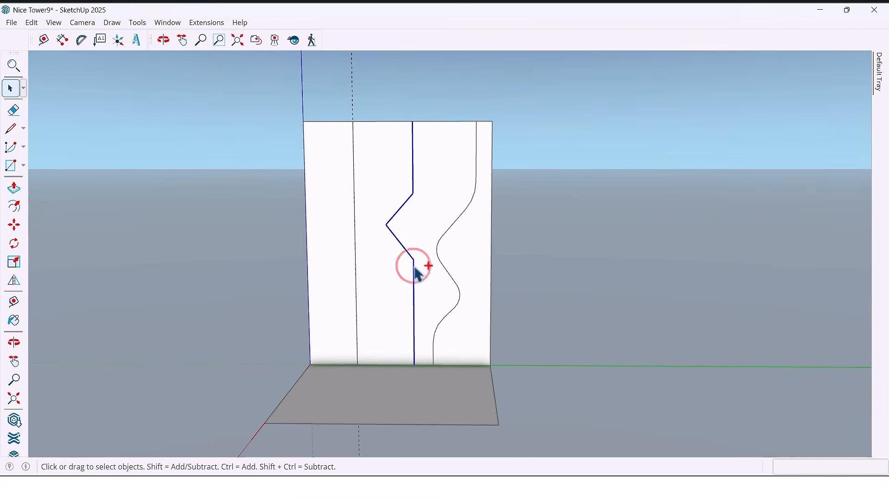
pyautogui.rightClick(397, 273)
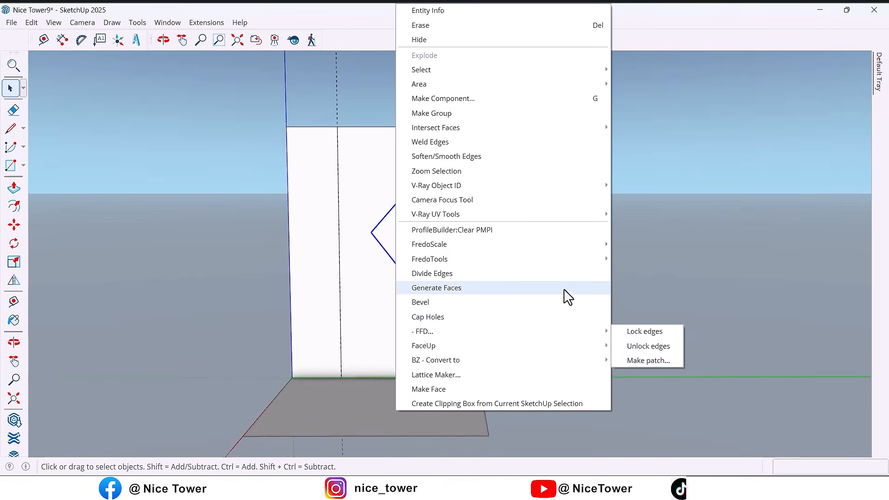
pyautogui.moveTo(566, 361)
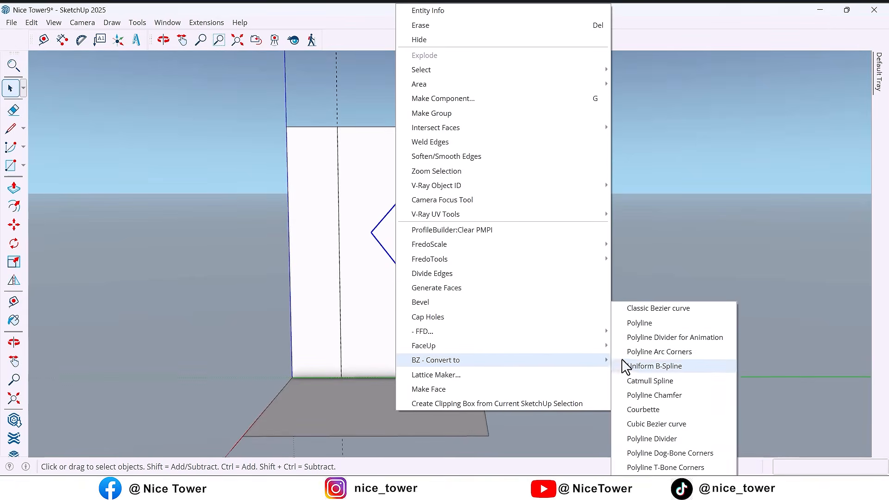
pyautogui.click(713, 352)
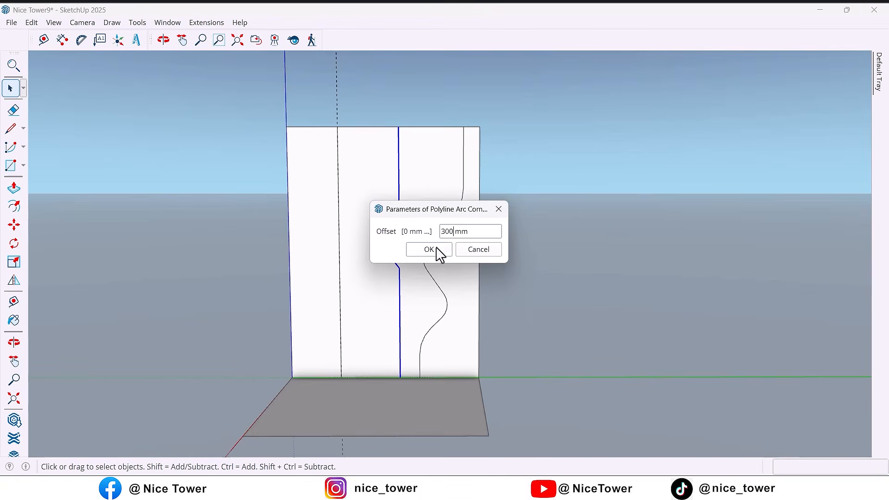
pyautogui.click(419, 251)
# Nudge the leftmost corner control point of the middle profile slightly outward and finish the curve.
pyautogui.scroll(4, 395, 251)
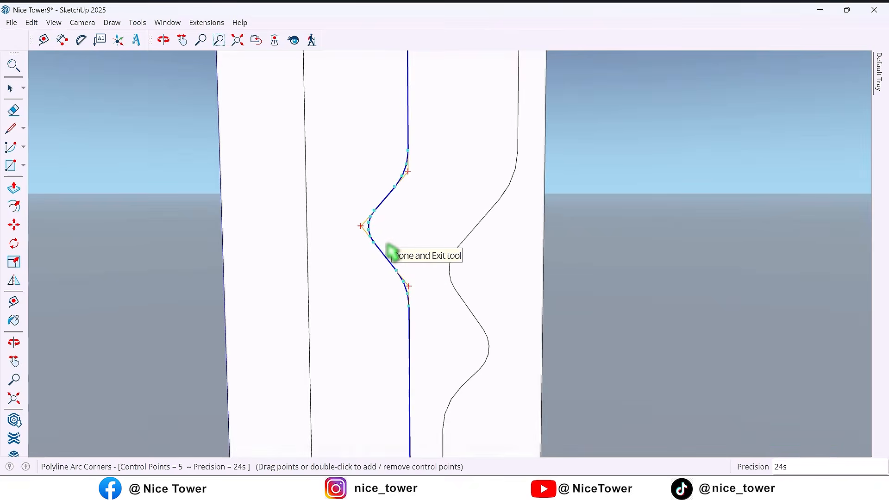
pyautogui.scroll(-3, 394, 253)
pyautogui.scroll(4, 386, 245)
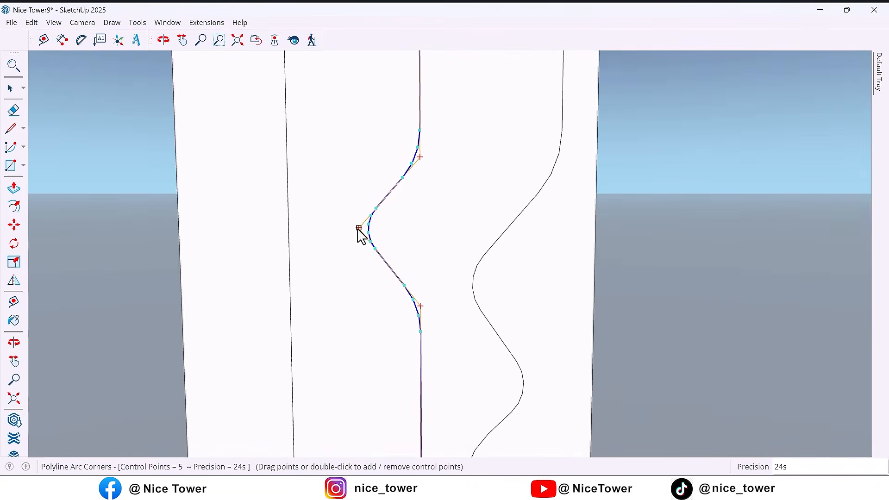
pyautogui.moveTo(358, 229); pyautogui.dragTo(353, 234)
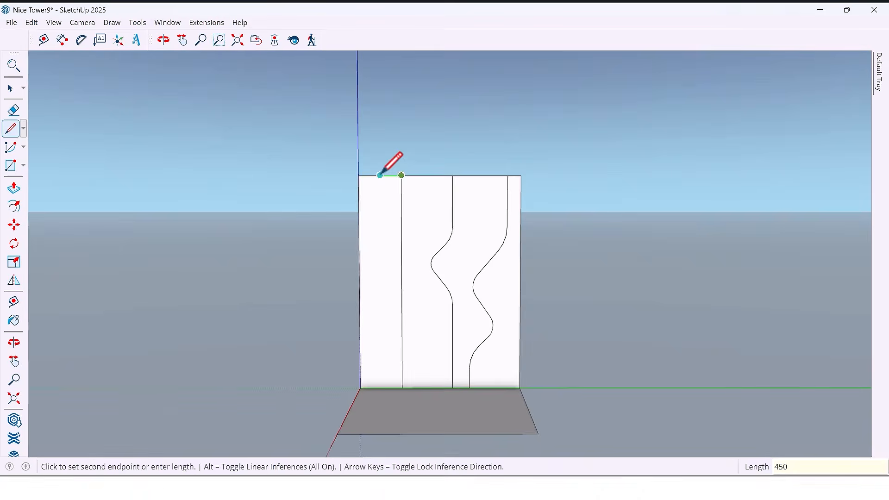
# Draw a vertical line from the wall's upper edge to its base, 450 mm to the left of the straight profile line.
pyautogui.press('Escape')
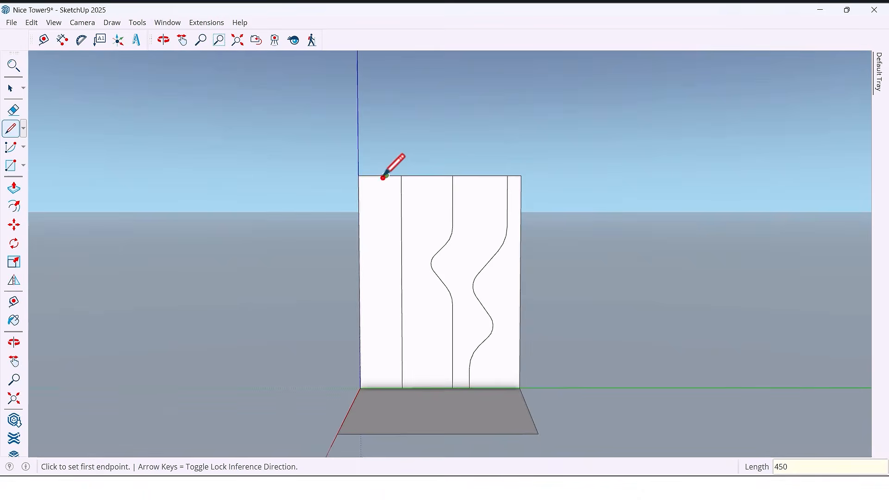
pyautogui.click(385, 176)
pyautogui.scroll(-1, 385, 176)
pyautogui.click(387, 366)
pyautogui.scroll(2, 388, 324)
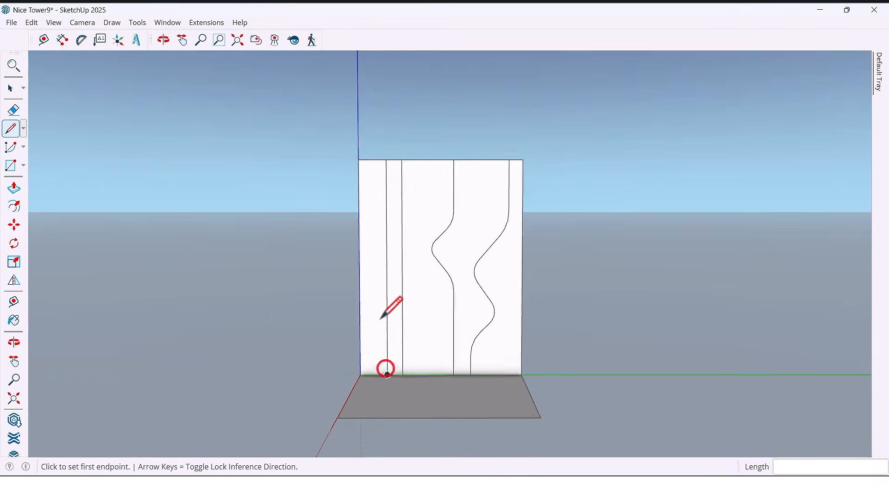
# Copy the new vertical line 200 mm to the left and clear the selection.
pyautogui.press('space')
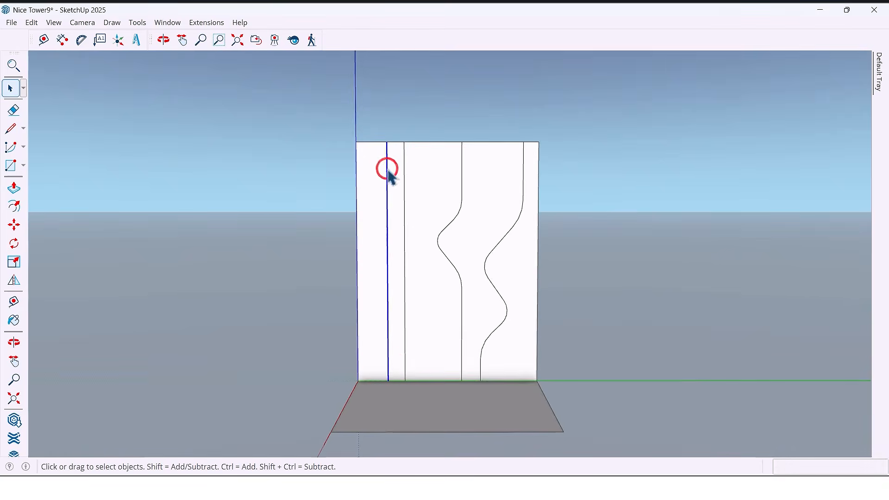
pyautogui.press('m')
pyautogui.press('ctrl')
pyautogui.click(387, 142)
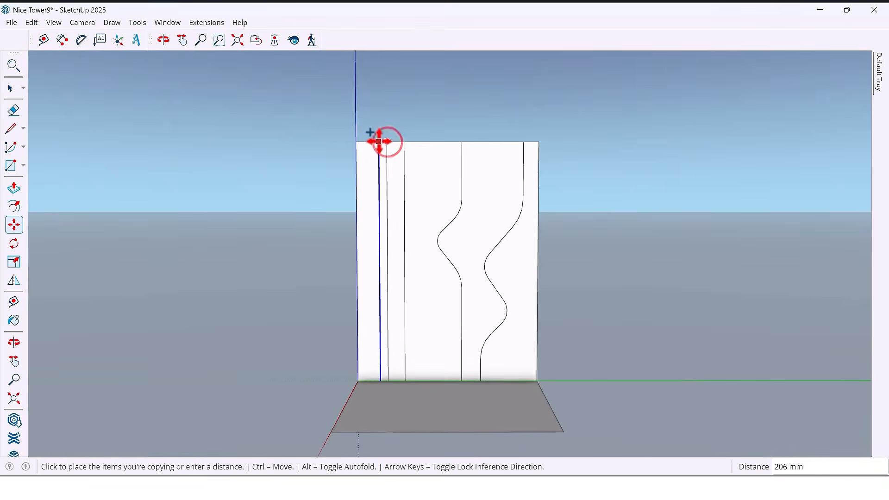
pyautogui.write('200')
pyautogui.press('Return')
pyautogui.moveTo(393, 187); pyautogui.dragTo(374, 194, button='middle')
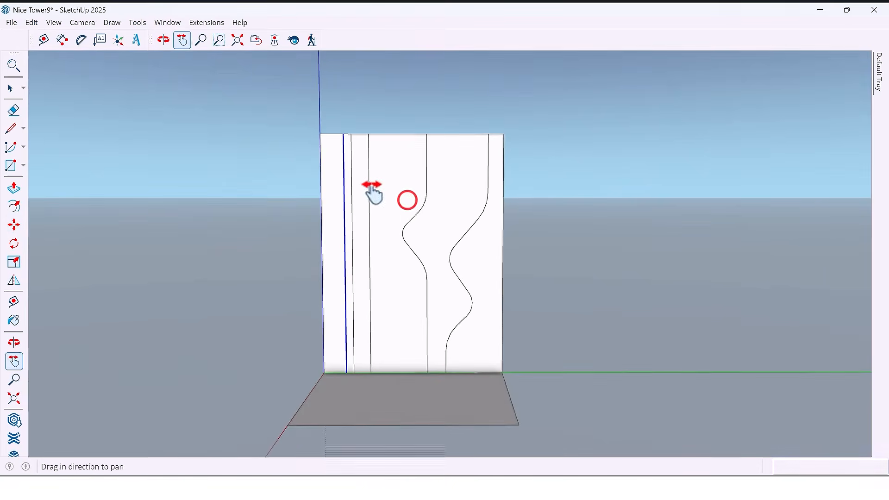
pyautogui.press('o')
pyautogui.moveTo(514, 257); pyautogui.dragTo(522, 261, button='middle')
pyautogui.click(738, 73)
# Place a vertical guide 300 mm to the right of the middle wavy profile's straight upper segment.
pyautogui.press('e')
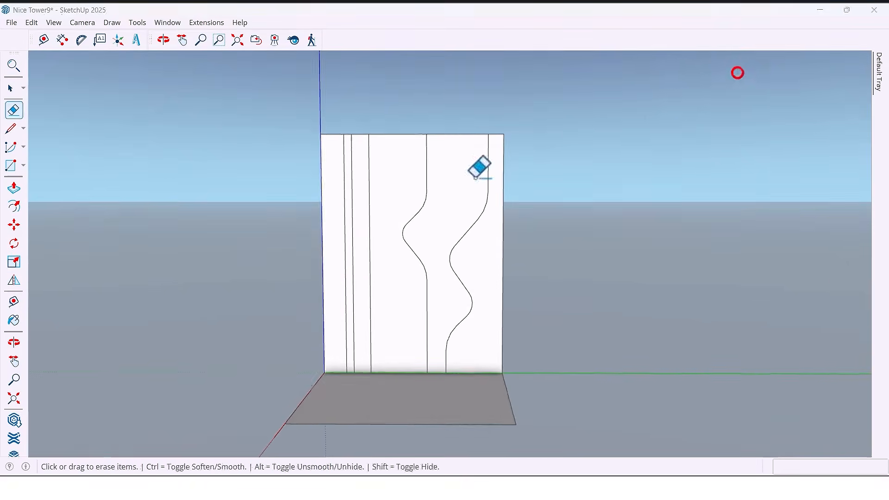
pyautogui.moveTo(468, 204); pyautogui.dragTo(460, 205, button='middle')
pyautogui.click(426, 172)
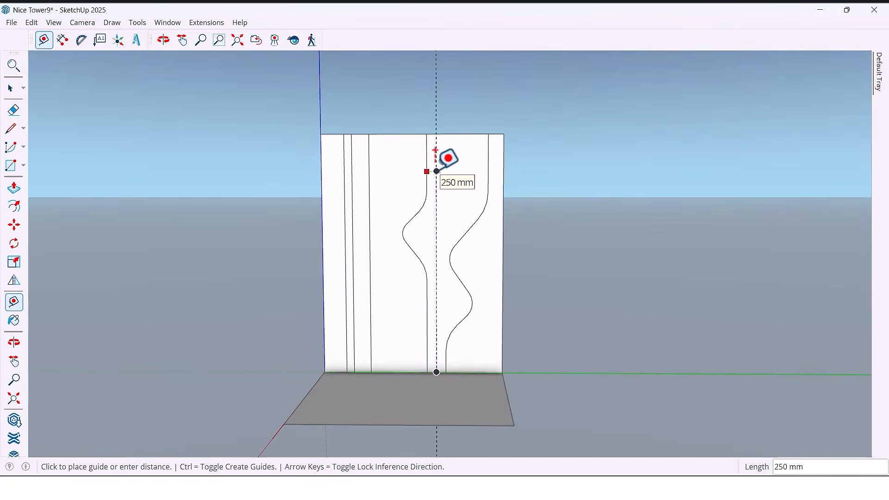
pyautogui.write('30')
pyautogui.press('Return')
pyautogui.moveTo(446, 156); pyautogui.dragTo(435, 195, button='middle')
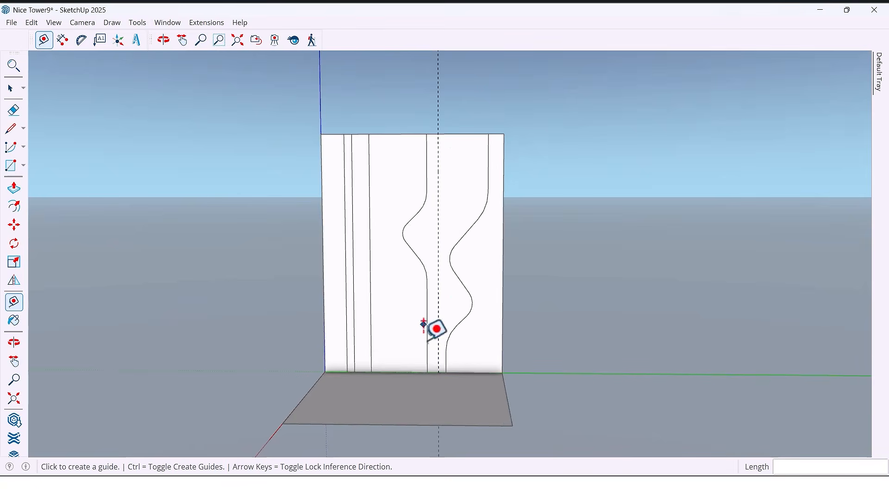
# Stack three horizontal guides above the wall's base, the first at 1200 mm and the third 1300 mm above the second.
pyautogui.click(414, 372)
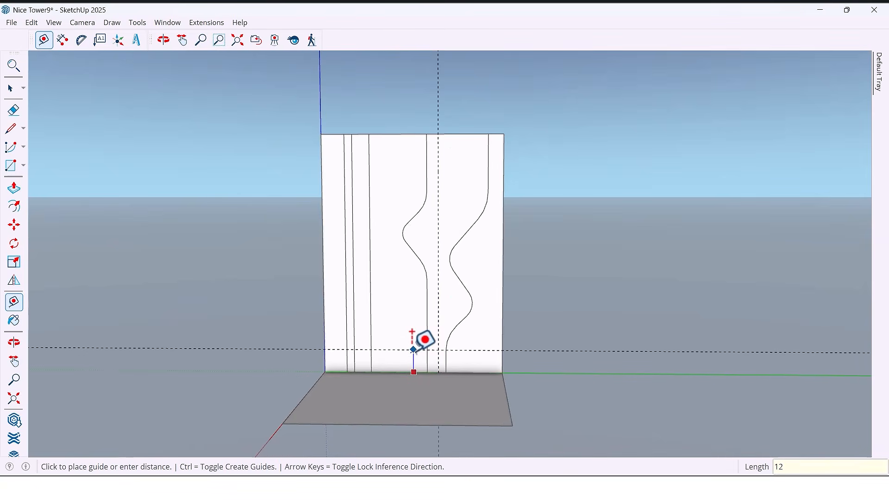
pyautogui.press('Return')
pyautogui.click(400, 327)
pyautogui.press('Return')
pyautogui.click(408, 301)
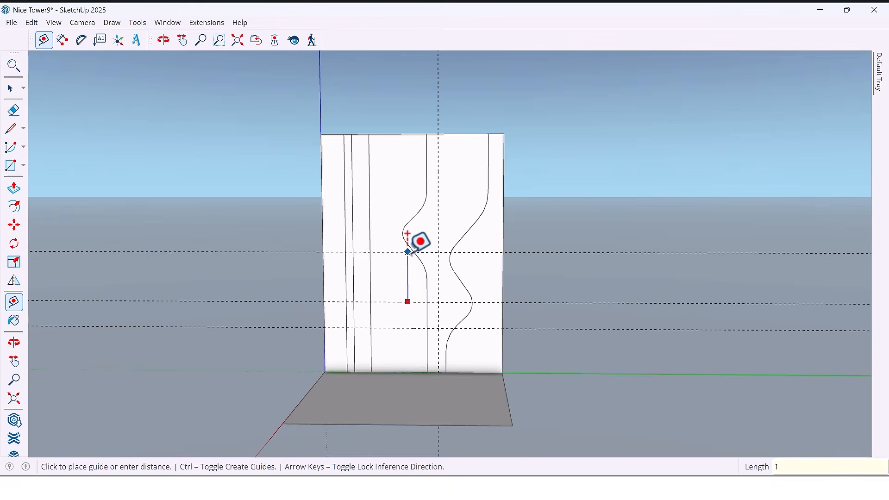
pyautogui.click(407, 233)
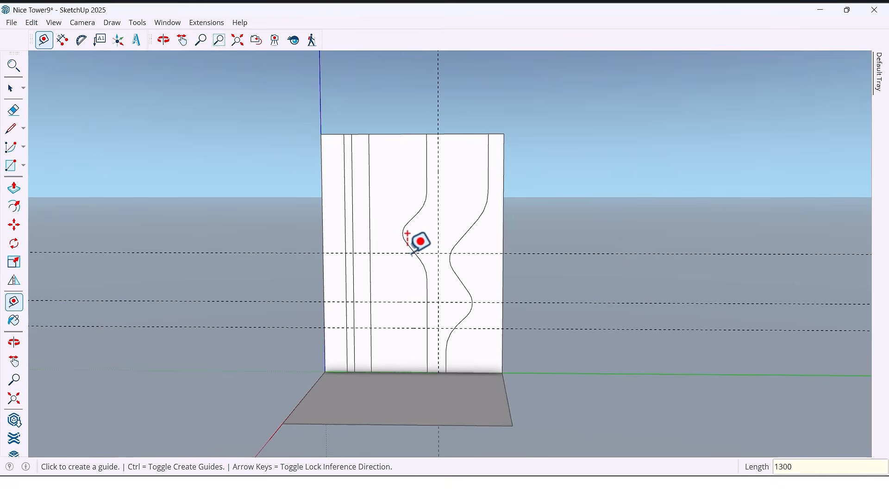
# Add a second vertical guide to the right, and draw a bent line along the guides from the wall's upper edge to its base.
pyautogui.click(437, 274)
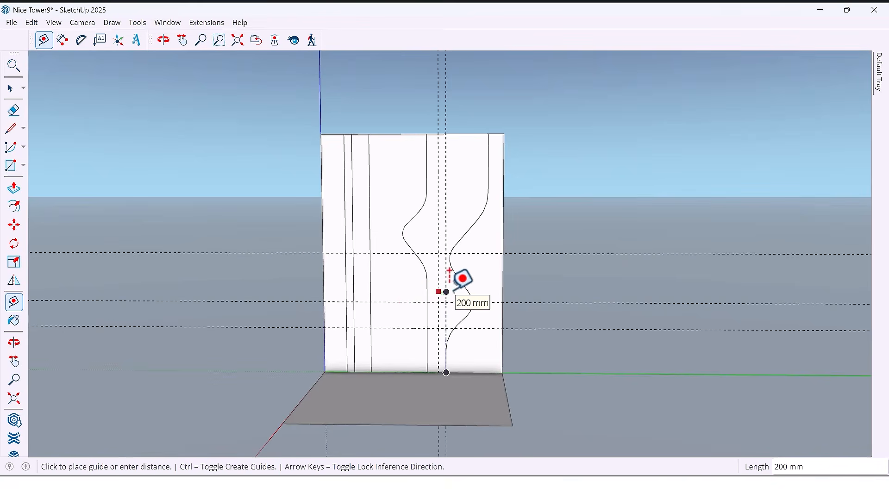
pyautogui.press('Return')
pyautogui.press('l')
pyautogui.click(438, 253)
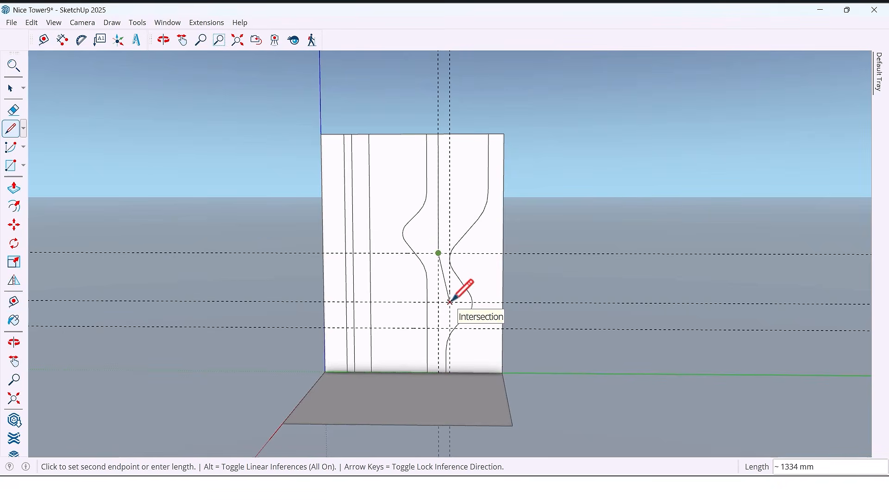
pyautogui.click(438, 328)
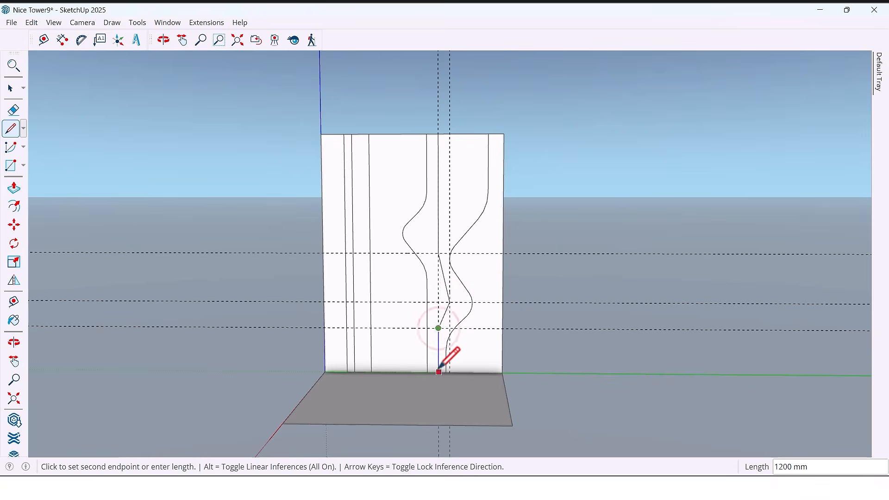
pyautogui.click(438, 372)
# Erase all the construction guides around the wall.
pyautogui.press('space')
pyautogui.press('e')
pyautogui.click(450, 213)
pyautogui.moveTo(463, 123); pyautogui.dragTo(484, 158)
pyautogui.moveTo(541, 225); pyautogui.dragTo(549, 360)
pyautogui.press('space')
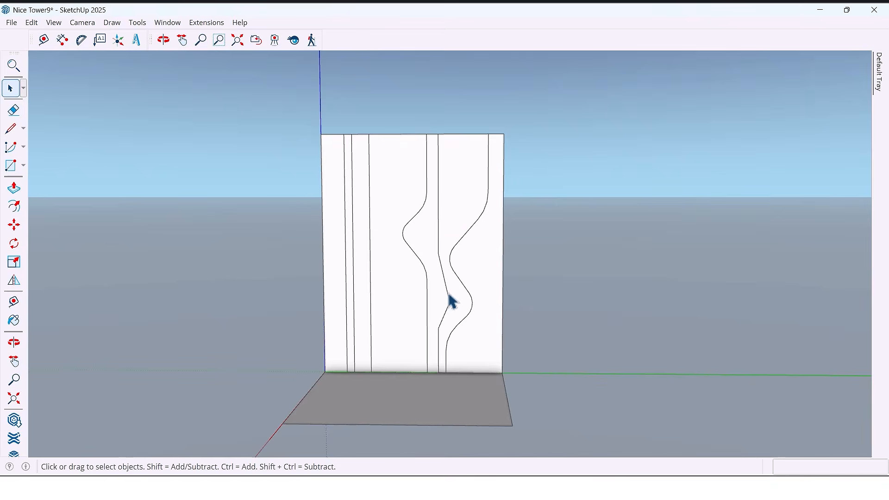
# Select all segments of the new bent line and convert them to a Polyline Arc Corners curve.
pyautogui.keyDown('ctrl'); pyautogui.click(438, 231); pyautogui.keyUp('ctrl')
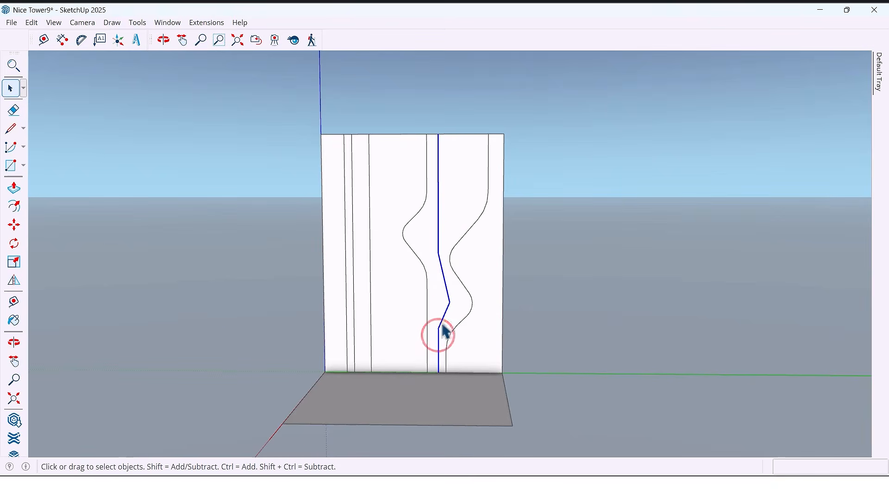
pyautogui.rightClick(445, 329)
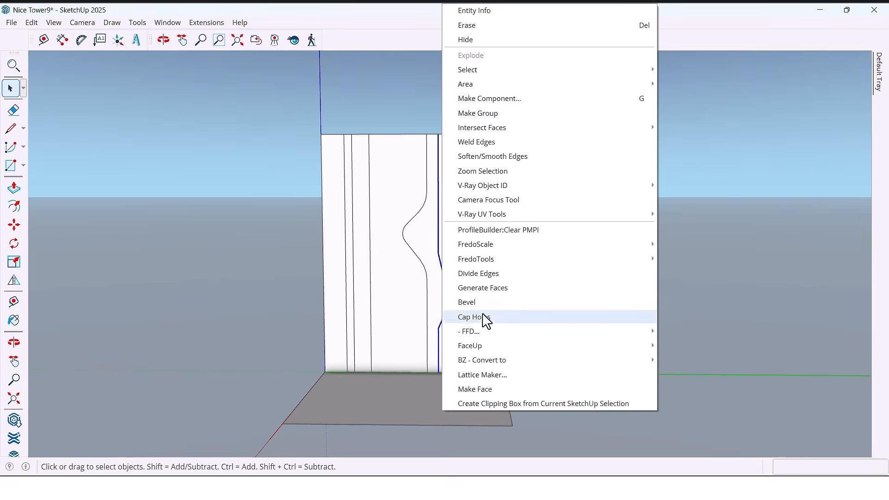
pyautogui.moveTo(645, 361)
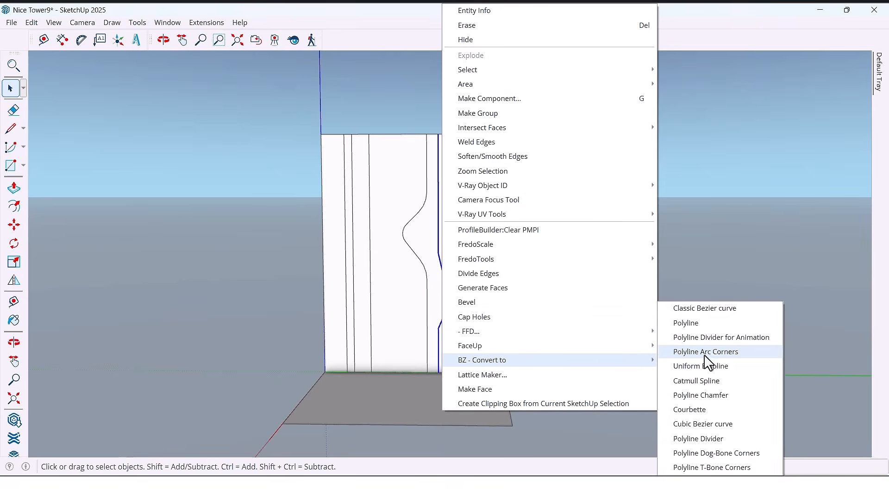
pyautogui.click(712, 352)
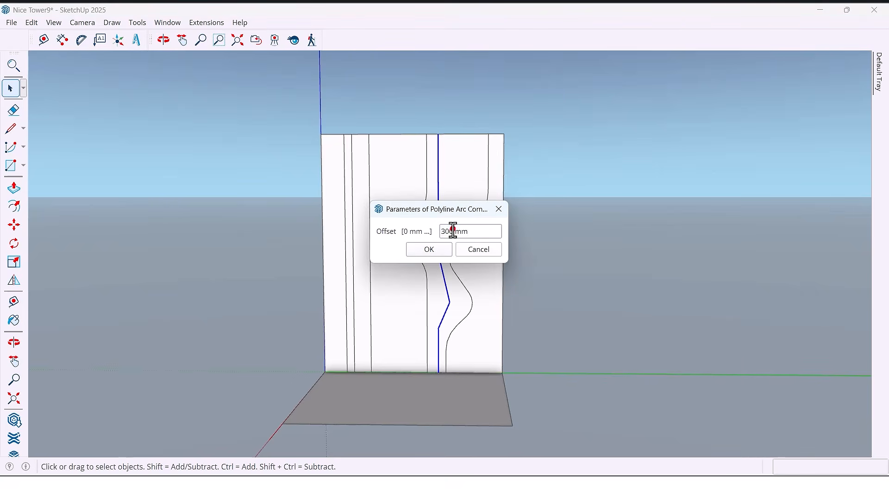
pyautogui.click(453, 230)
pyautogui.click(430, 250)
pyautogui.scroll(5, 463, 320)
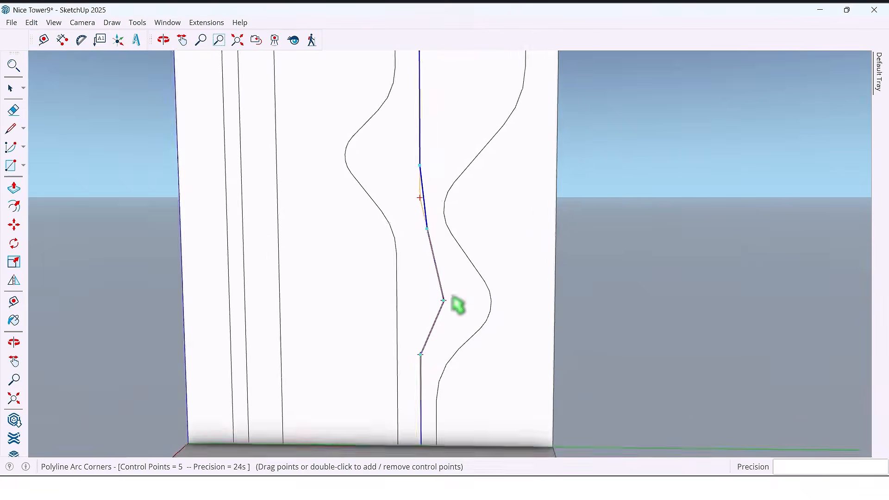
# Move the curve's middle control point outward to the right to deepen the bulge toward the right wavy profile.
pyautogui.scroll(3, 458, 306)
pyautogui.moveTo(441, 304); pyautogui.dragTo(495, 271)
pyautogui.press('Return')
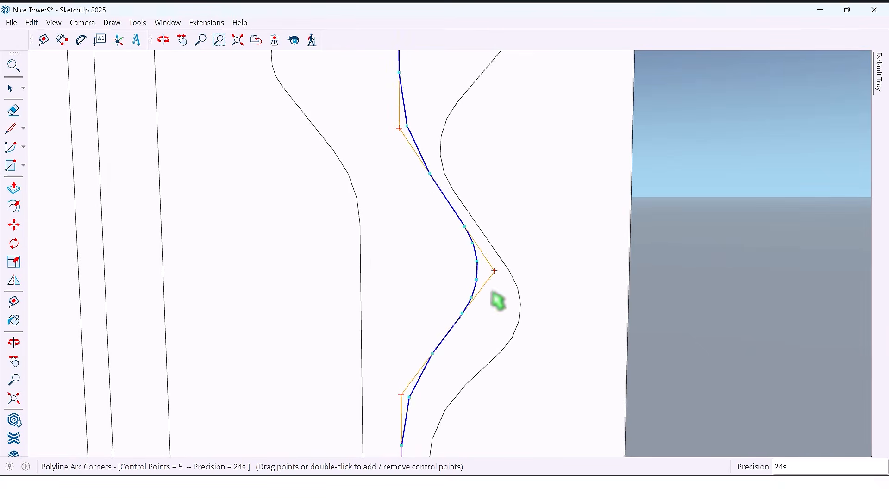
# Shift the curve's upper bend point down by about 53 mm and finish editing the curve.
pyautogui.scroll(-5, 496, 300)
pyautogui.moveTo(477, 301); pyautogui.dragTo(450, 269, button='middle')
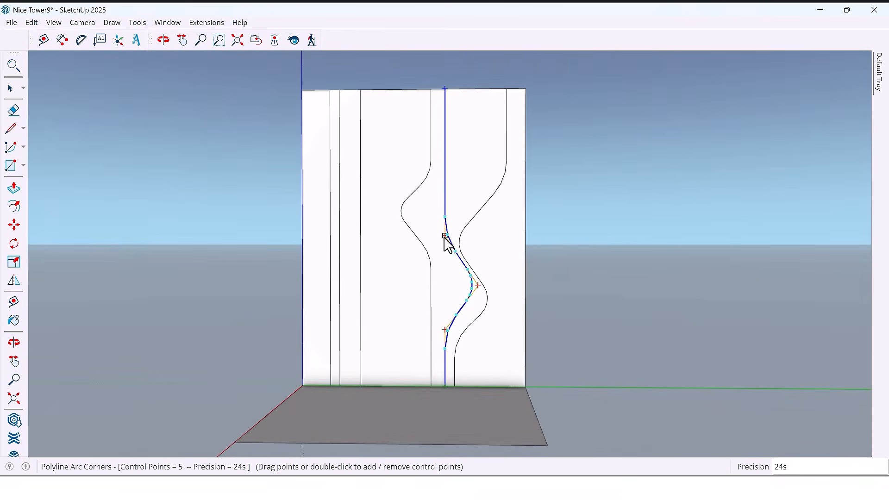
pyautogui.scroll(3, 445, 239)
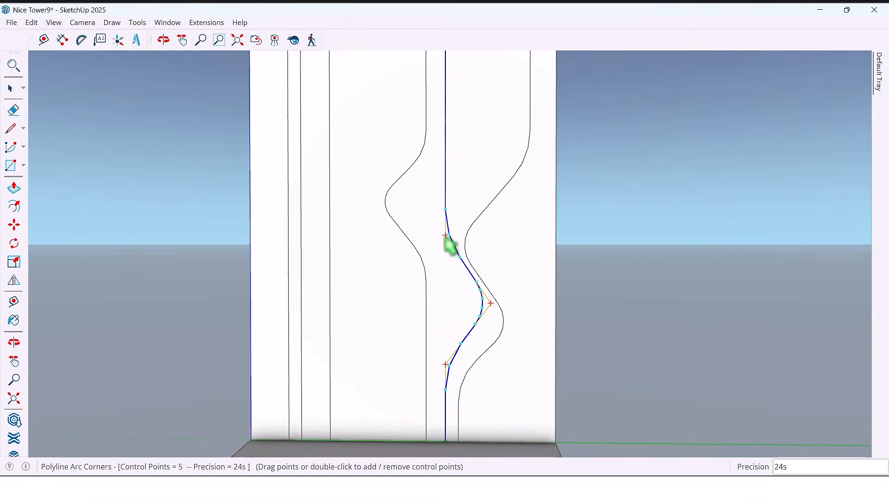
pyautogui.moveTo(447, 236); pyautogui.dragTo(447, 241)
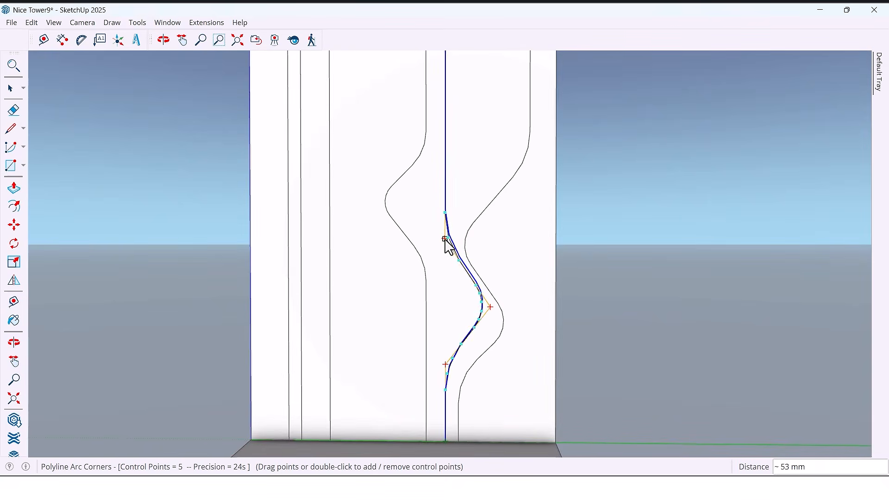
pyautogui.scroll(-3, 482, 292)
pyautogui.moveTo(482, 292); pyautogui.dragTo(532, 301, button='middle')
pyautogui.press('Escape')
pyautogui.moveTo(564, 237); pyautogui.dragTo(452, 287, button='middle')
# Offset the smoothed curve to its left to form a thin wavy strip.
pyautogui.click(453, 281)
pyautogui.press('f')
pyautogui.scroll(2, 451, 288)
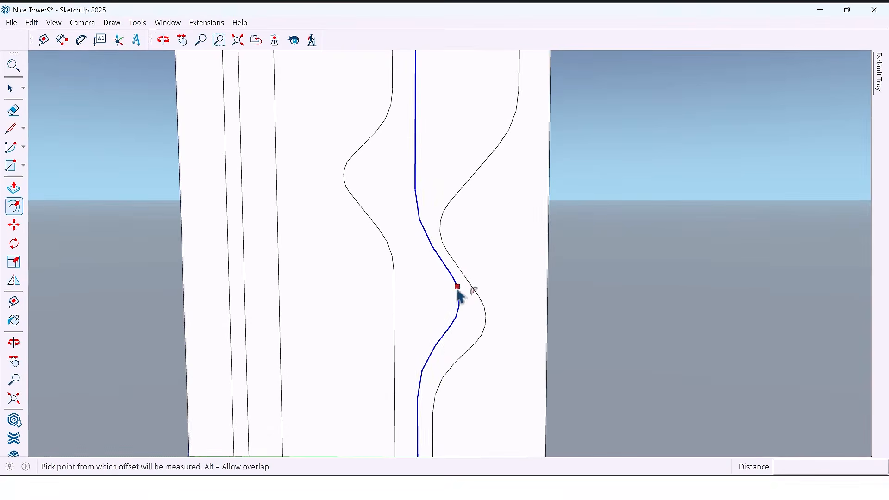
pyautogui.click(460, 290)
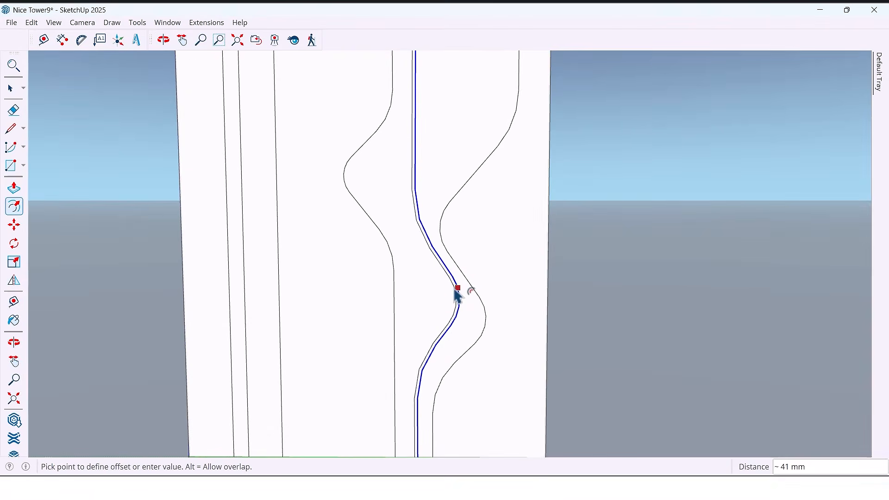
pyautogui.press('Return')
pyautogui.scroll(-3, 455, 290)
pyautogui.press('space')
# Extrude the wavy panel at the wall's right edge 20 mm and the wide panel left of the middle wavy profile 30 mm.
pyautogui.moveTo(455, 290); pyautogui.dragTo(465, 286, button='middle')
pyautogui.click(448, 240)
pyautogui.moveTo(489, 257)
pyautogui.mouseDown(button='middle')
pyautogui.moveTo(506, 252)
pyautogui.moveTo(490, 252)
pyautogui.moveTo(504, 261)
pyautogui.mouseUp(button='middle')
pyautogui.press('p')
pyautogui.click(504, 260)
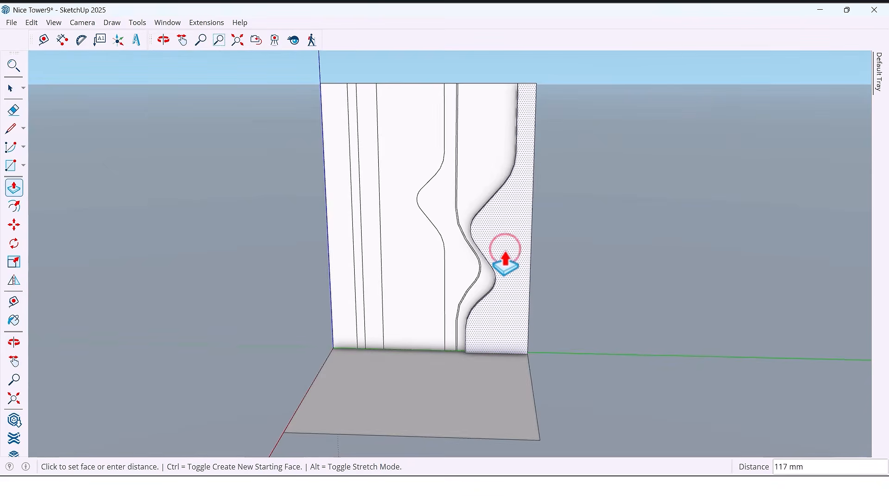
pyautogui.press('Return')
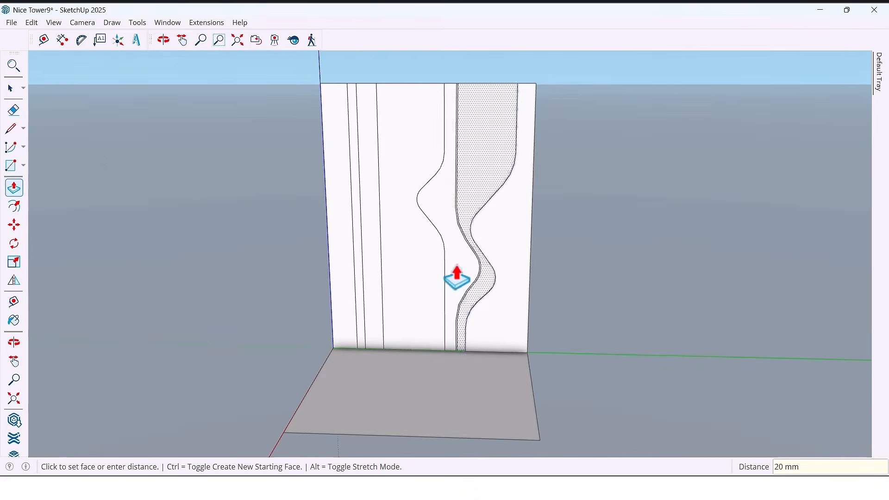
pyautogui.click(435, 270)
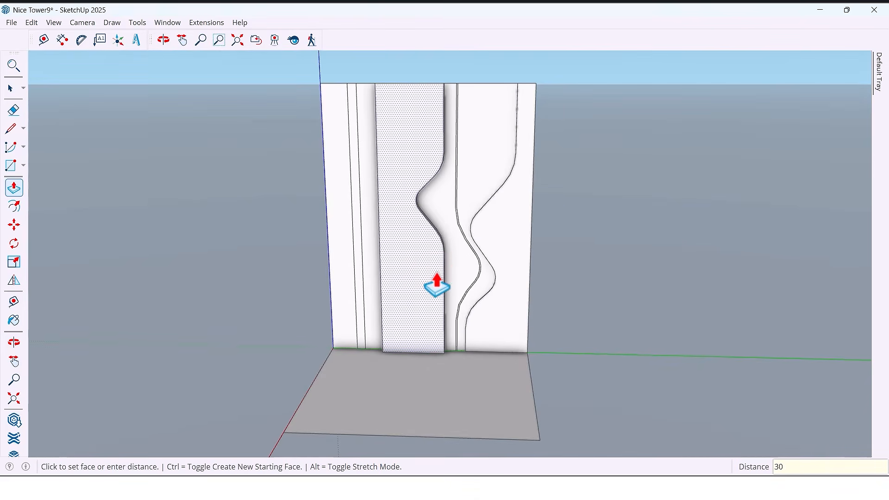
pyautogui.press('Return')
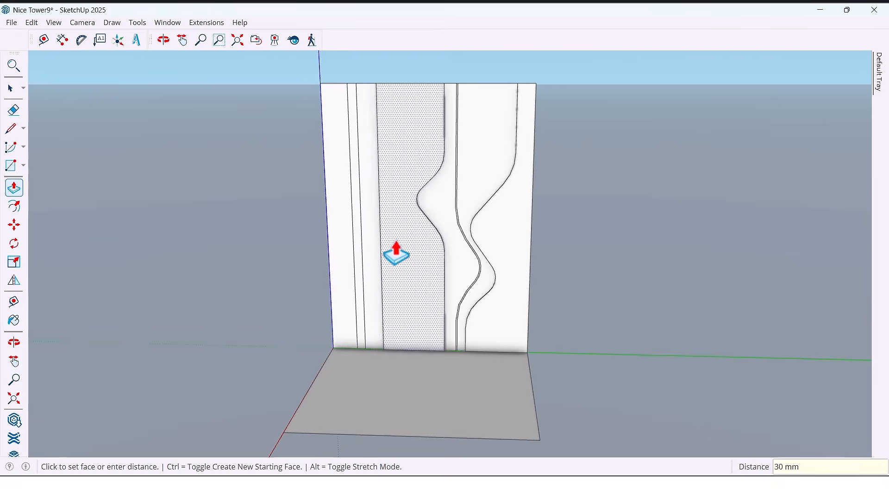
# Push/Pull the thin wavy strip by 20 mm.
pyautogui.scroll(3, 460, 243)
pyautogui.scroll(1, 460, 243)
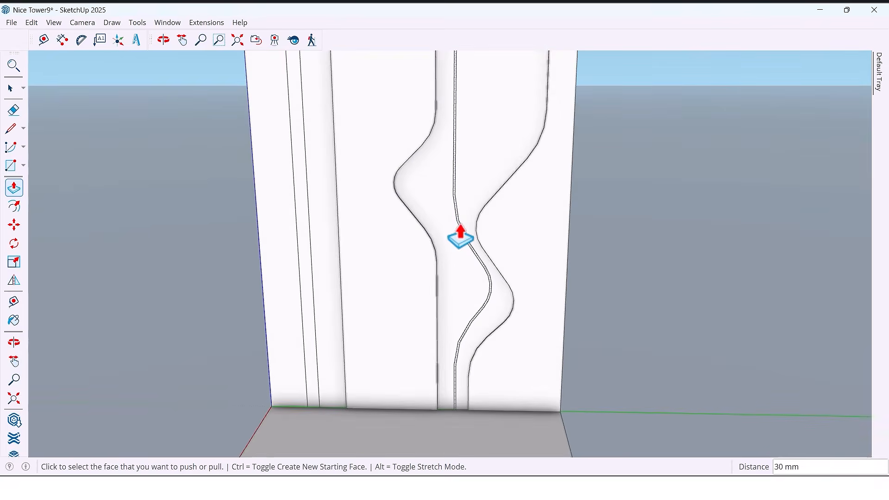
pyautogui.click(460, 227)
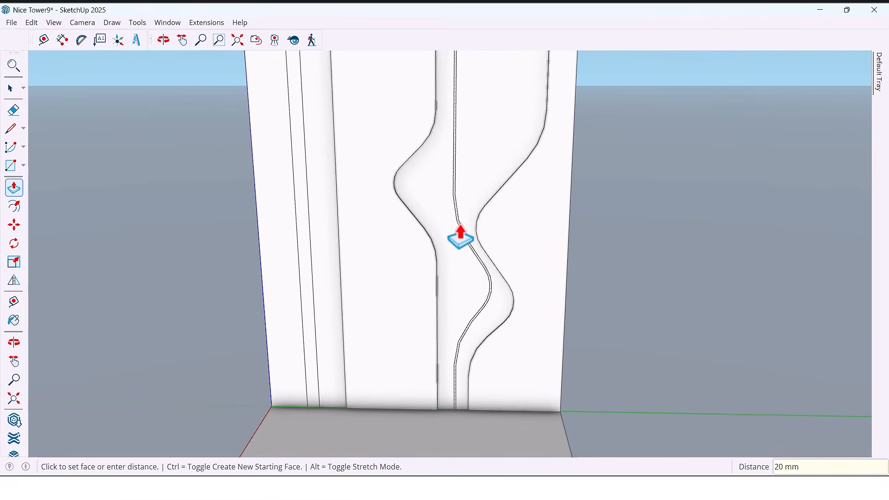
pyautogui.click(460, 238)
pyautogui.scroll(-2, 451, 260)
# Extrude the leftmost vertical panel of the wall.
pyautogui.moveTo(451, 259)
pyautogui.mouseDown(button='middle')
pyautogui.moveTo(421, 258)
pyautogui.moveTo(447, 252)
pyautogui.mouseUp(button='middle')
pyautogui.scroll(2, 446, 252)
pyautogui.click(348, 320)
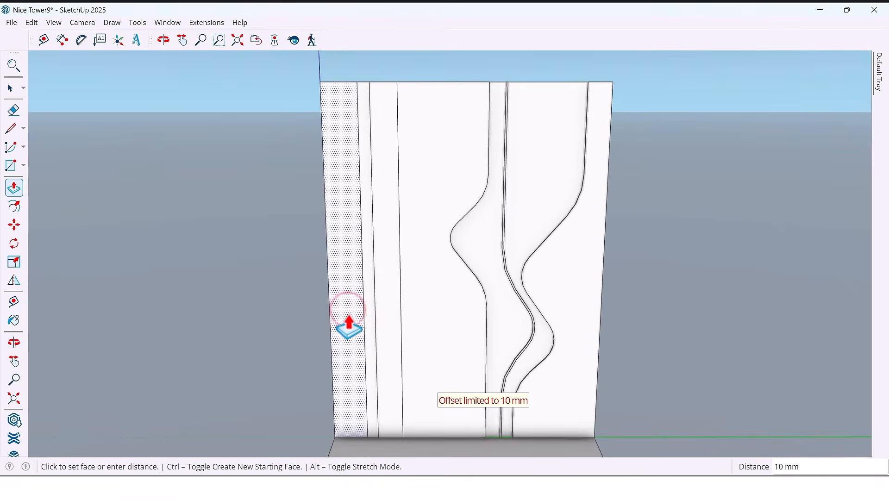
pyautogui.write('2')
pyautogui.press('Return')
# Paint the right wavy panel and the wide left panel with the light beige-grey material.
pyautogui.scroll(-3, 327, 302)
pyautogui.moveTo(327, 302)
pyautogui.mouseDown(button='middle')
pyautogui.moveTo(397, 318)
pyautogui.moveTo(348, 313)
pyautogui.moveTo(424, 324)
pyautogui.moveTo(378, 324)
pyautogui.moveTo(449, 306)
pyautogui.moveTo(411, 306)
pyautogui.mouseUp(button='middle')
pyautogui.scroll(2, 440, 305)
pyautogui.scroll(-1, 411, 306)
pyautogui.press('b')
pyautogui.click(468, 289)
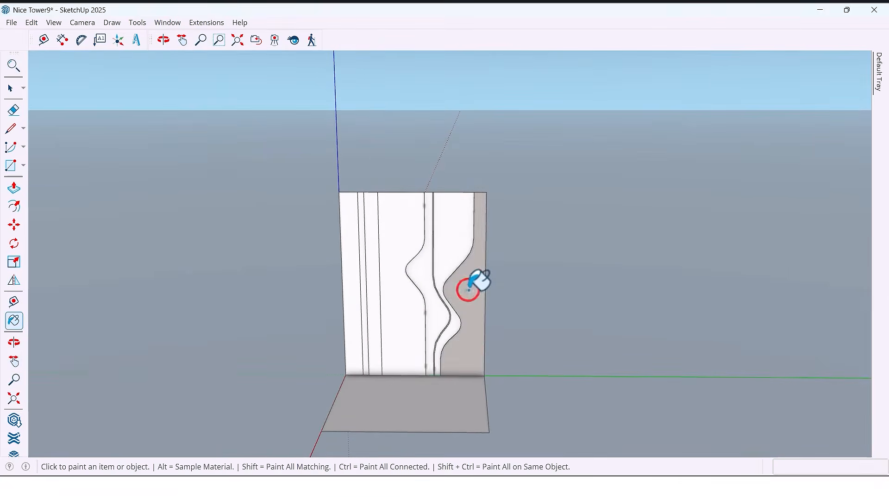
pyautogui.click(400, 296)
pyautogui.moveTo(401, 297); pyautogui.dragTo(410, 322, button='middle')
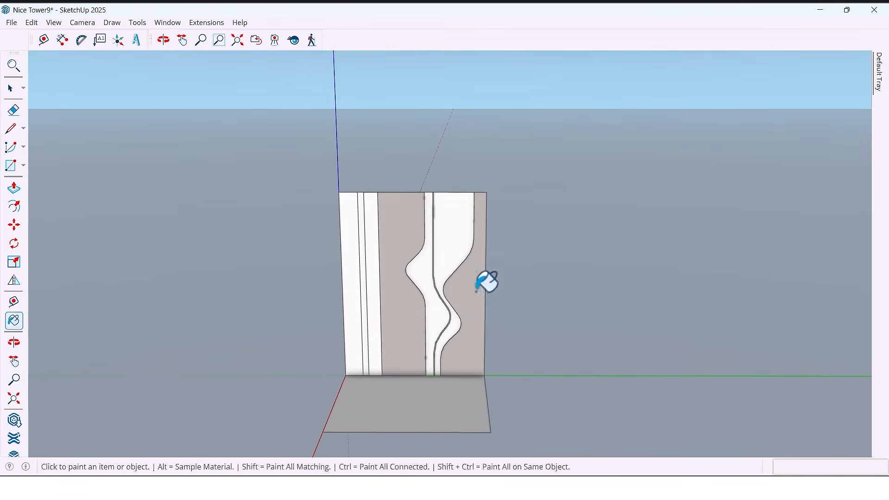
# Paint the two recessed areas between the light panels and the thin wavy strip with the dark brown wood material.
pyautogui.keyDown('shift'); pyautogui.moveTo(571, 250); pyautogui.dragTo(462, 268, button='middle'); pyautogui.keyUp('shift')
pyautogui.click(13, 320)
pyautogui.click(468, 217)
pyautogui.click(446, 256)
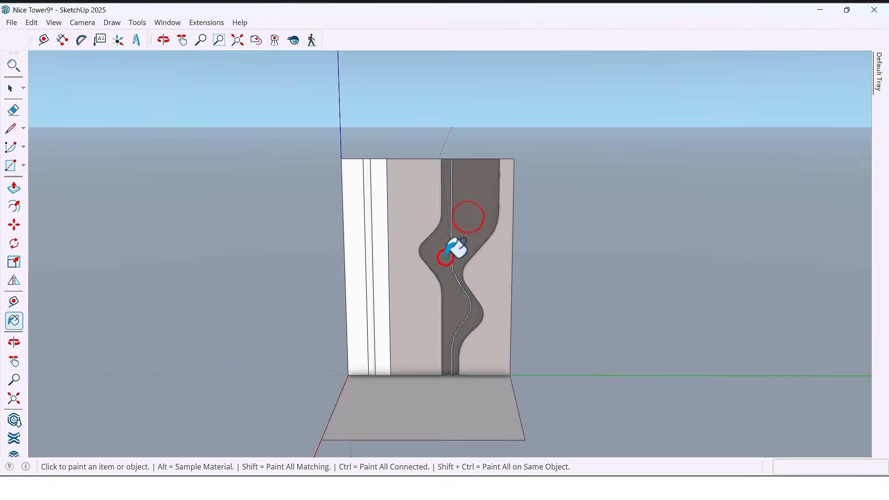
pyautogui.scroll(4, 453, 250)
pyautogui.click(458, 251)
# Sample the dark wood material from the wavy area and apply it to the vertical panels at the wall's left side.
pyautogui.scroll(-5, 456, 250)
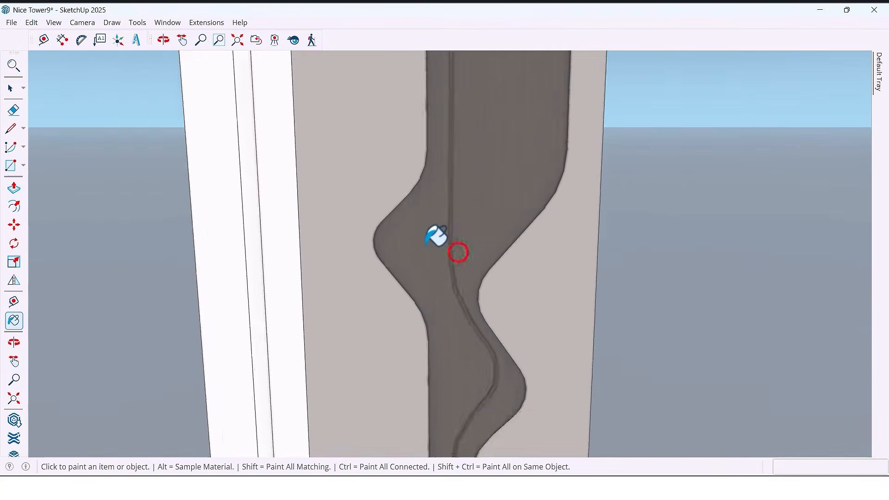
pyautogui.moveTo(444, 246)
pyautogui.mouseDown(button='middle')
pyautogui.moveTo(440, 252)
pyautogui.moveTo(430, 233)
pyautogui.mouseUp(button='middle')
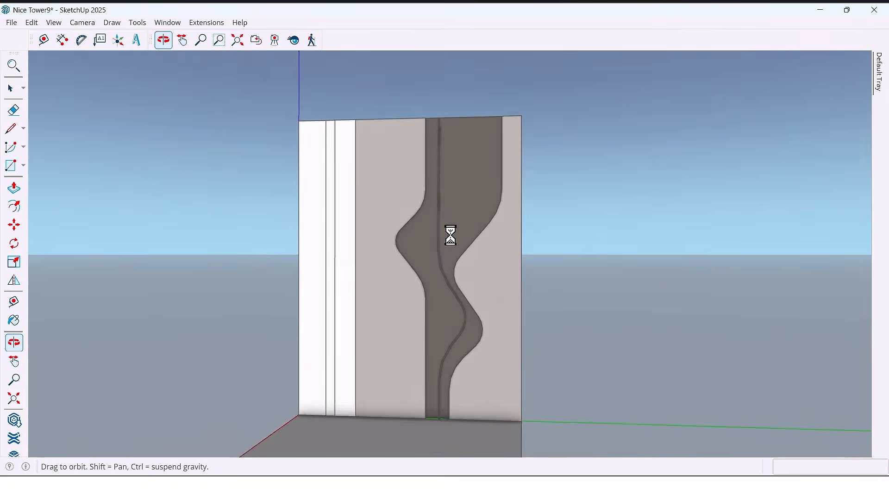
pyautogui.moveTo(476, 250); pyautogui.dragTo(407, 254, button='middle')
pyautogui.press('space')
pyautogui.moveTo(397, 303); pyautogui.dragTo(344, 313, button='middle')
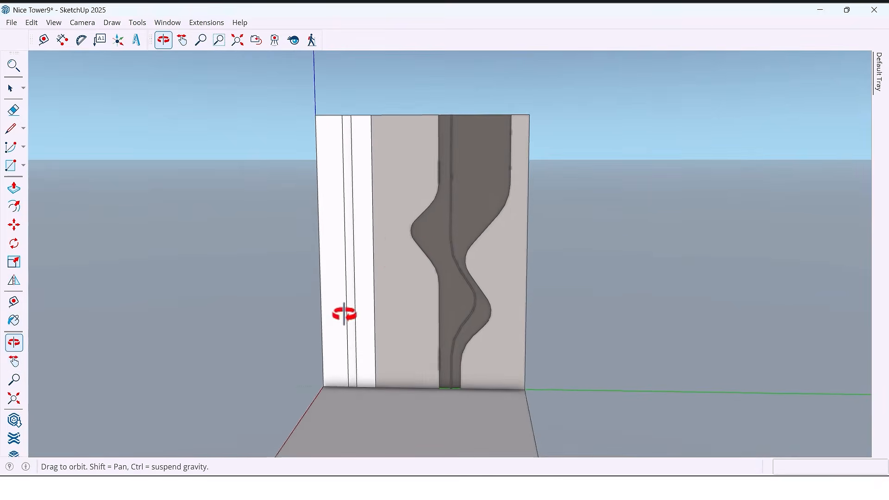
pyautogui.moveTo(437, 327); pyautogui.dragTo(493, 222, button='middle')
pyautogui.press('b')
pyautogui.keyDown('alt'); pyautogui.click(482, 228); pyautogui.keyUp('alt')
pyautogui.click(383, 197)
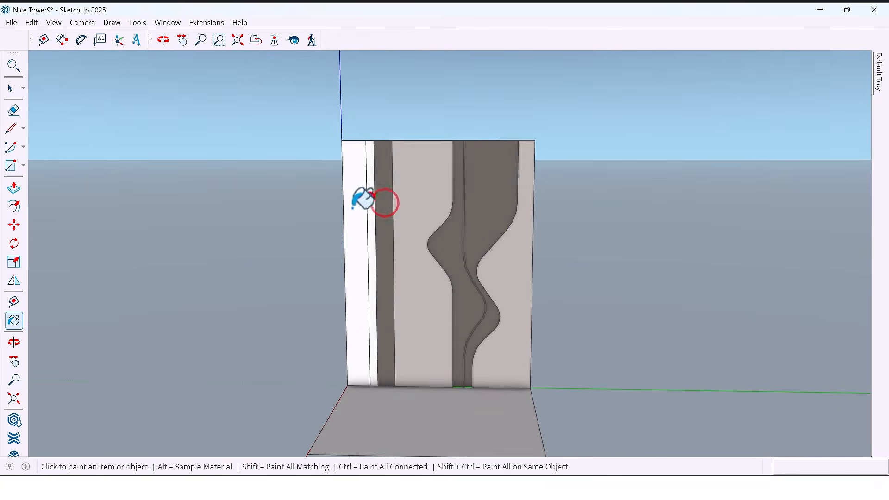
pyautogui.click(351, 204)
# Push/Pull the leftmost dark panel by 10 mm.
pyautogui.moveTo(345, 288); pyautogui.dragTo(375, 295, button='middle')
pyautogui.scroll(2, 370, 289)
pyautogui.press('p')
pyautogui.scroll(2, 368, 310)
pyautogui.click(371, 302)
pyautogui.click(417, 292)
pyautogui.scroll(-2, 351, 278)
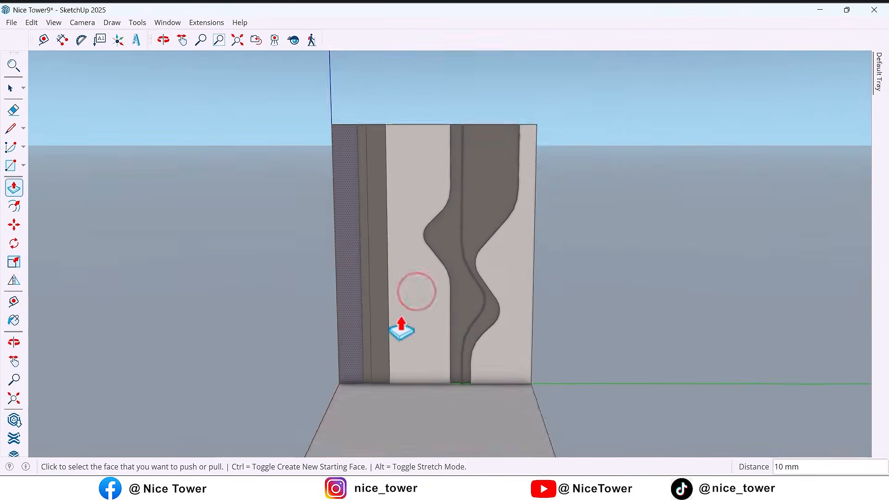
# Sample the light material from the wide panel and paint the narrow strip between the two dark vertical bands.
pyautogui.moveTo(401, 318); pyautogui.dragTo(401, 288, button='middle')
pyautogui.moveTo(435, 319); pyautogui.dragTo(439, 354, button='middle')
pyautogui.press('space')
pyautogui.press('b')
pyautogui.keyDown('alt'); pyautogui.click(427, 286); pyautogui.keyUp('alt')
pyautogui.click(367, 259)
# Paint the floor slab in front of the wall with the dark grey stone material.
pyautogui.moveTo(367, 259)
pyautogui.mouseDown(button='middle')
pyautogui.moveTo(381, 284)
pyautogui.moveTo(383, 252)
pyautogui.mouseUp(button='middle')
pyautogui.press('o')
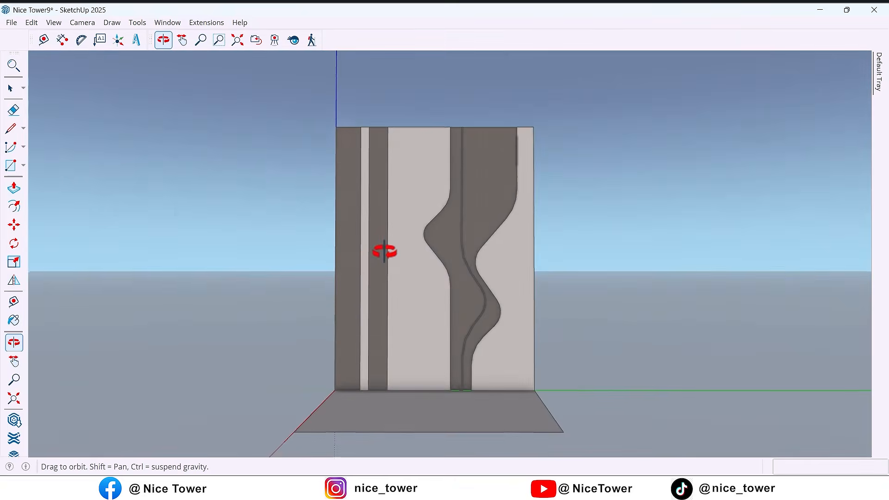
pyautogui.moveTo(407, 258); pyautogui.dragTo(385, 274)
pyautogui.moveTo(384, 273); pyautogui.dragTo(386, 283, button='middle')
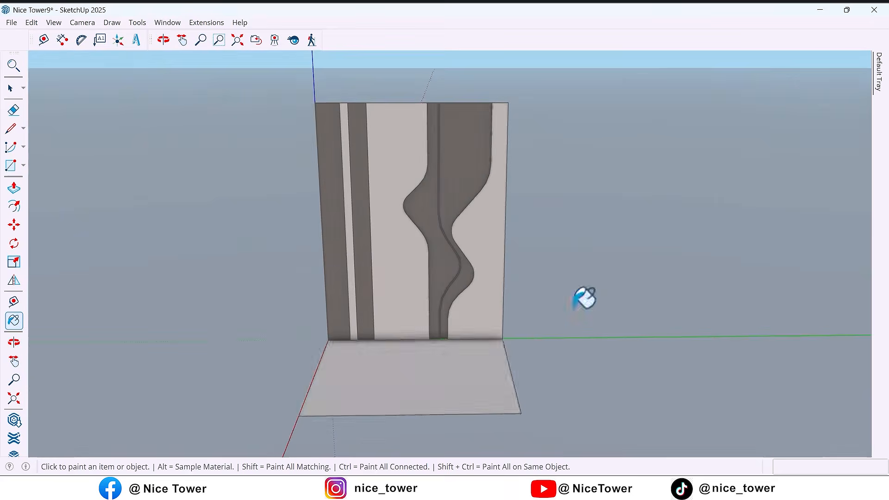
pyautogui.click(467, 374)
pyautogui.moveTo(466, 375)
pyautogui.mouseDown(button='middle')
pyautogui.moveTo(421, 385)
pyautogui.moveTo(464, 361)
pyautogui.moveTo(465, 369)
pyautogui.mouseUp(button='middle')
pyautogui.press('space')
# Examine the reception area from several angles, including the panelled wall, curved desk and monitor.
pyautogui.moveTo(552, 334)
pyautogui.mouseDown(button='middle')
pyautogui.moveTo(550, 325)
pyautogui.moveTo(590, 304)
pyautogui.moveTo(563, 319)
pyautogui.mouseUp(button='middle')
pyautogui.scroll(4, 431, 214)
pyautogui.moveTo(432, 273); pyautogui.dragTo(452, 264, button='middle')
pyautogui.scroll(-3, 452, 264)
pyautogui.click(737, 75)
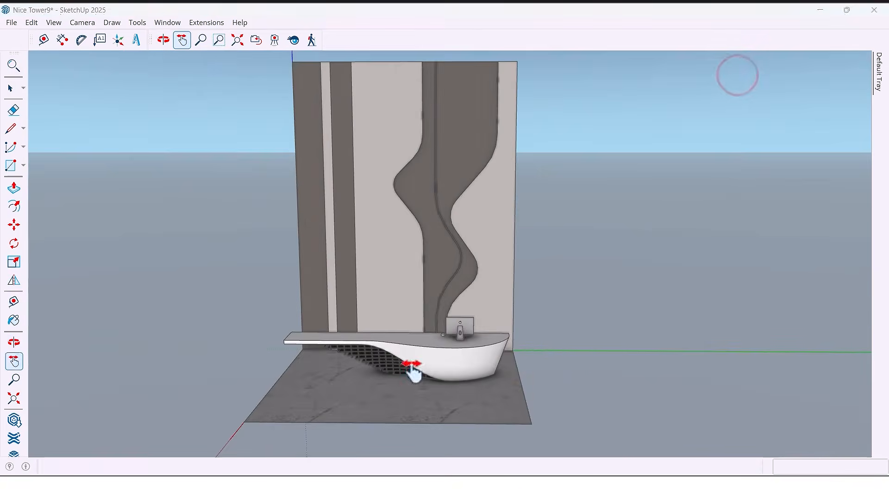
pyautogui.moveTo(412, 365); pyautogui.dragTo(350, 338, button='middle')
pyautogui.scroll(4, 462, 355)
pyautogui.scroll(-4, 348, 304)
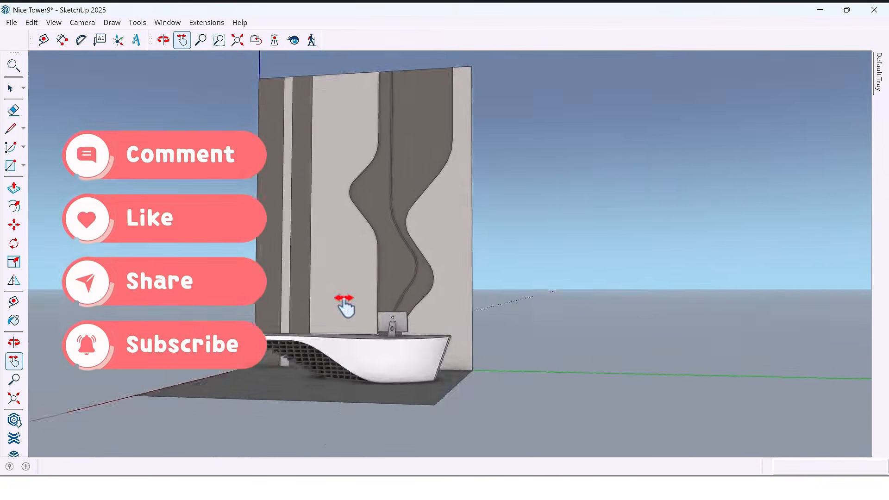